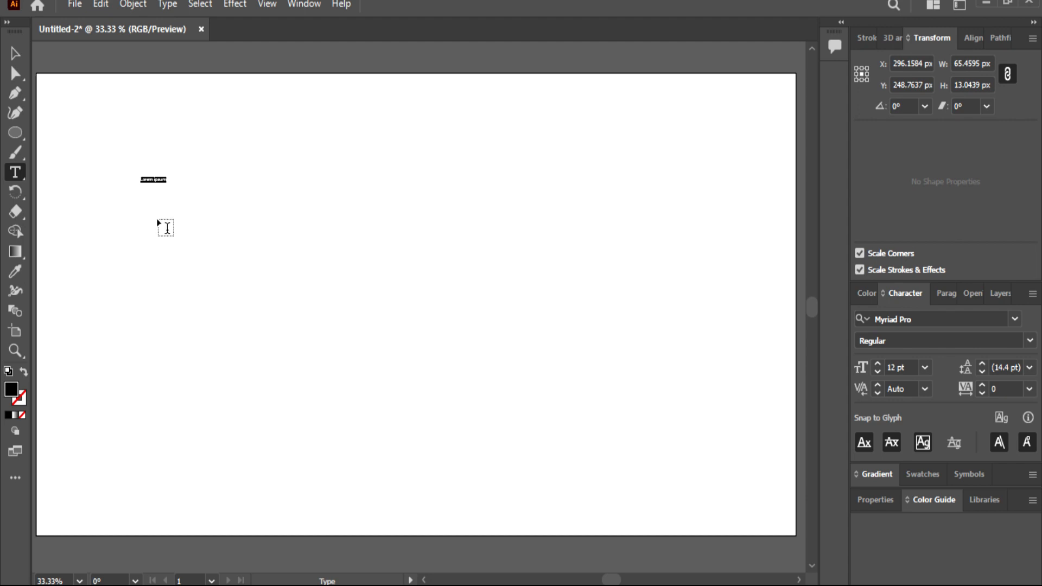
Step: Set the placeholder text to 72 pt and replace it with "MERRY"
click(925, 374)
click(934, 350)
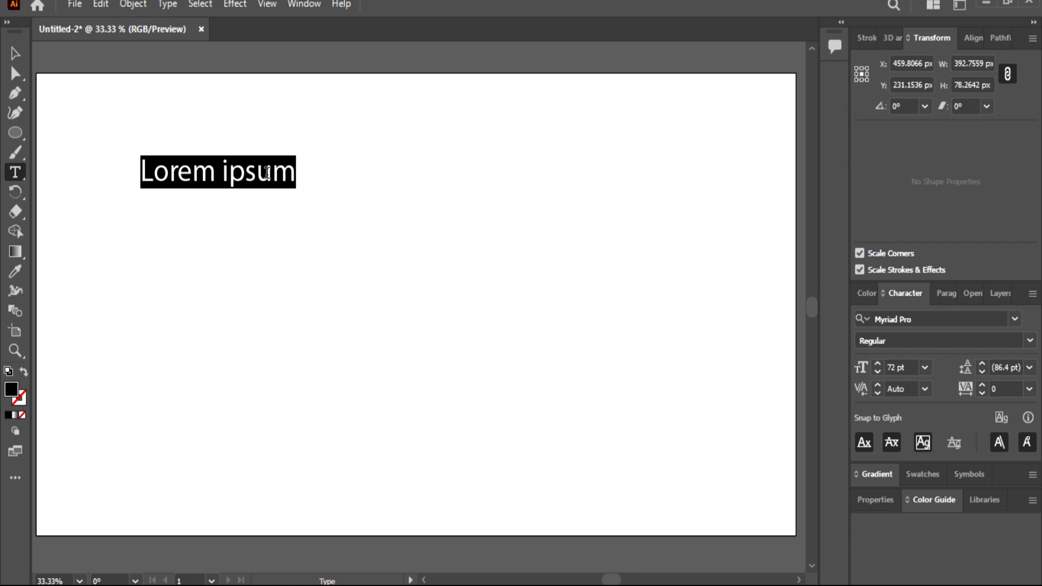
text(MERR)
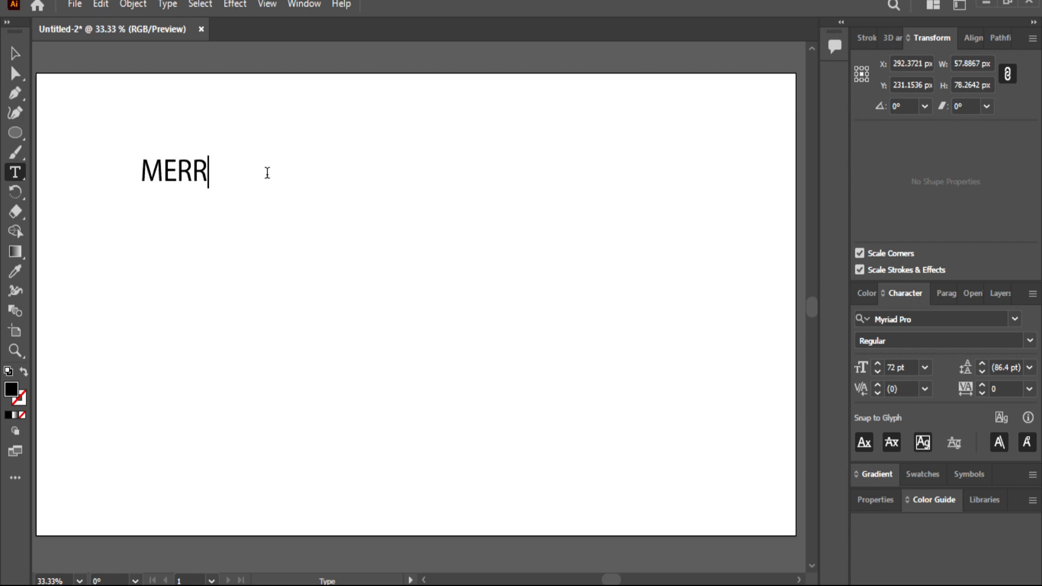
text(Y)
Step: Change the MERRY text to the Impacted font at 200 pt and finish editing the text
key(ctrl+a)
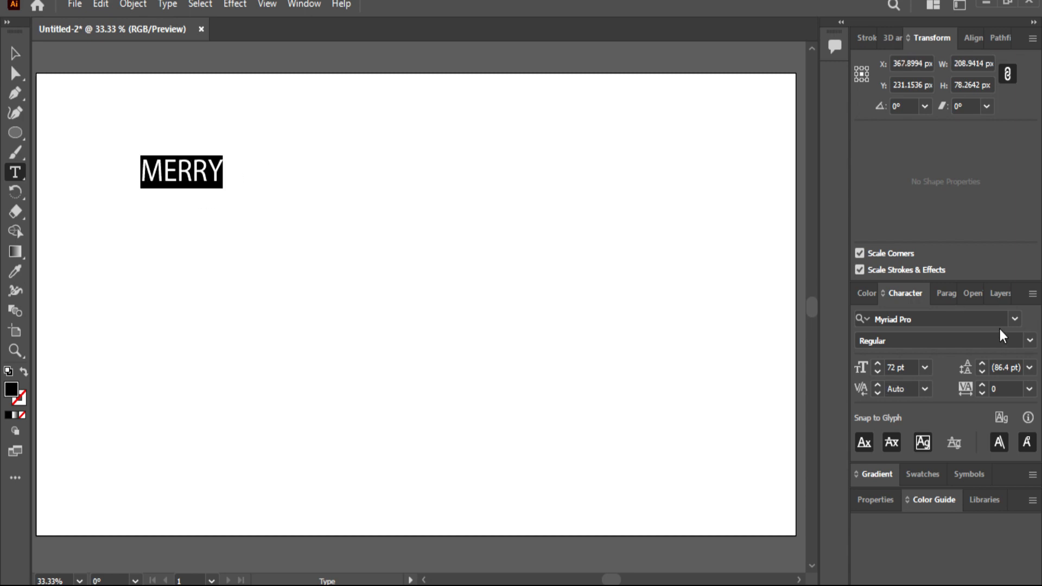
click(1011, 319)
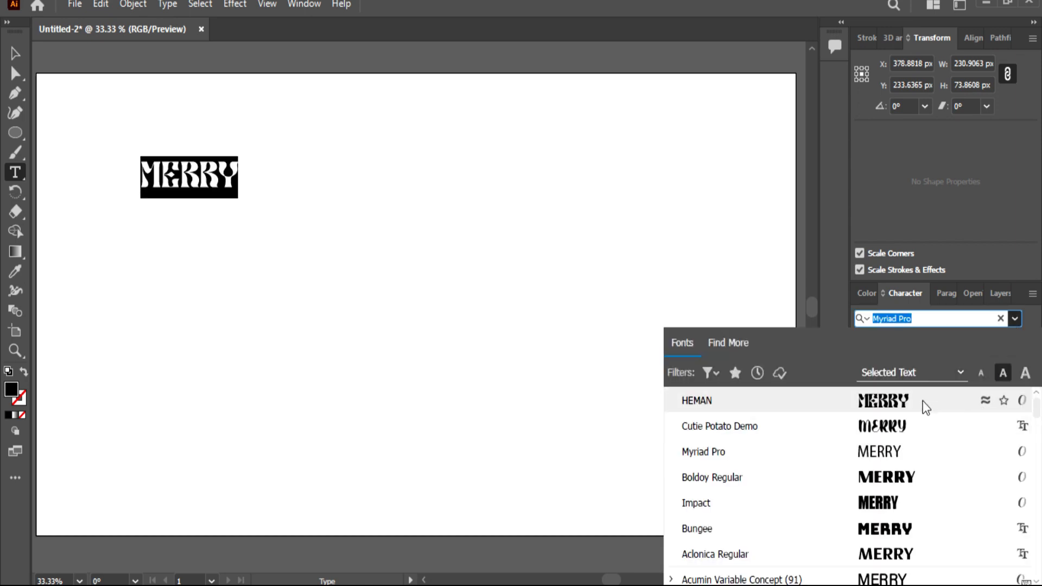
scroll(917, 543, down, 10)
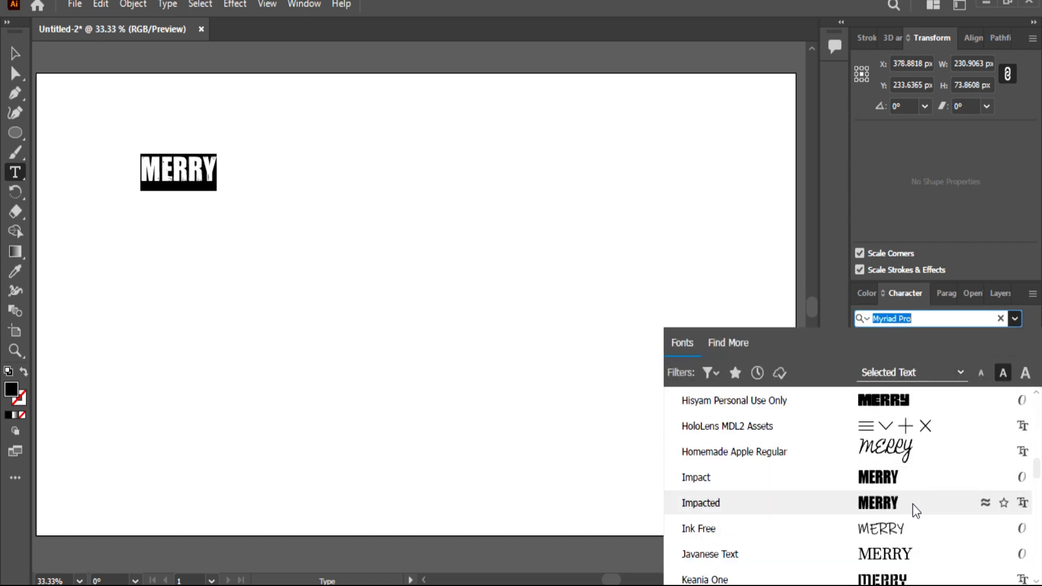
click(917, 510)
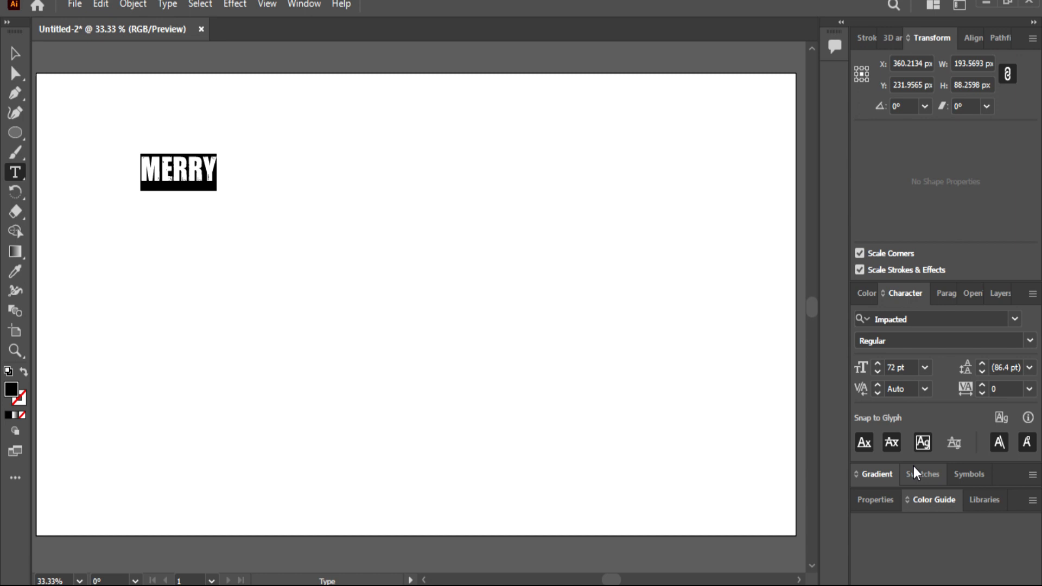
click(894, 369)
key(Return)
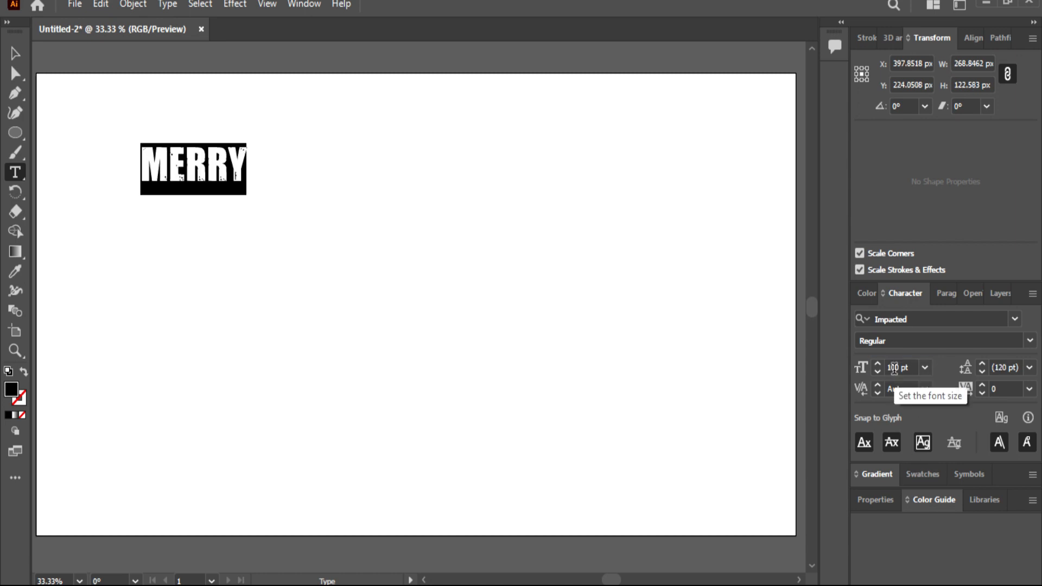
click(894, 369)
text(200)
key(Return)
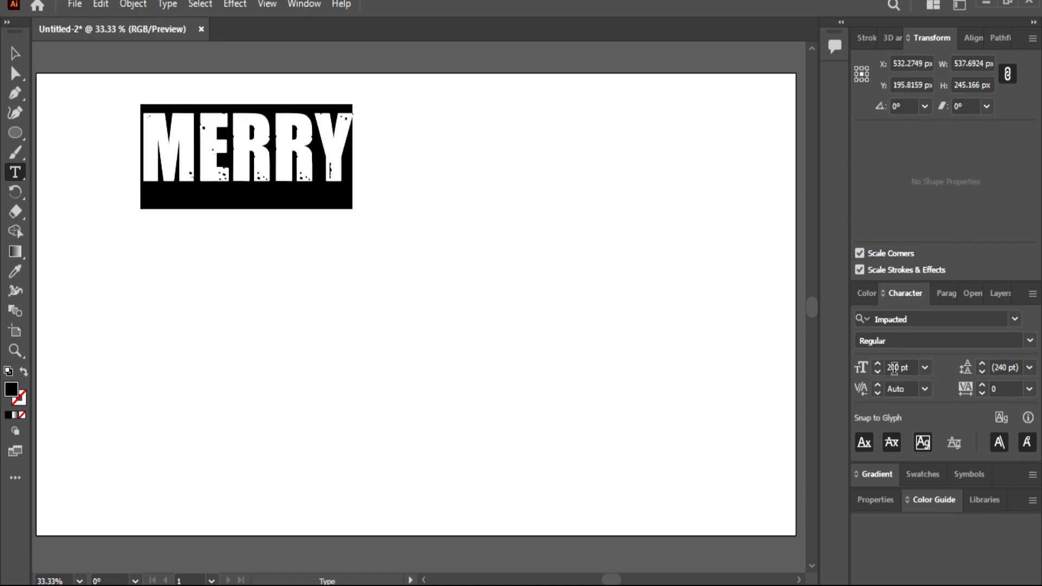
key(Escape)
Step: Duplicate the MERRY text directly below the original and change the copy to "CHRISTMAS"
drag(205, 162, 187, 241)
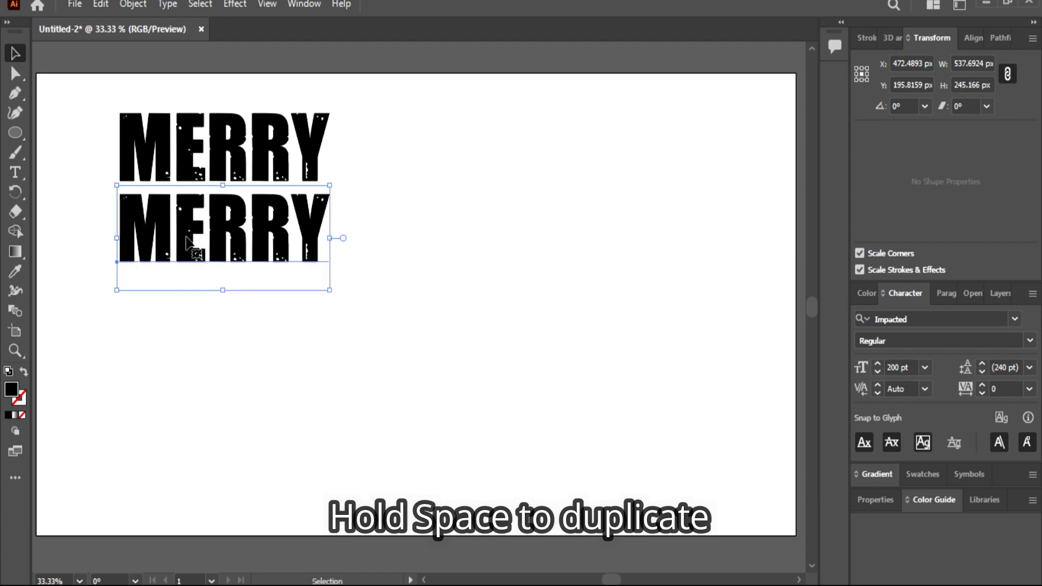
click(16, 179)
double_click(217, 219)
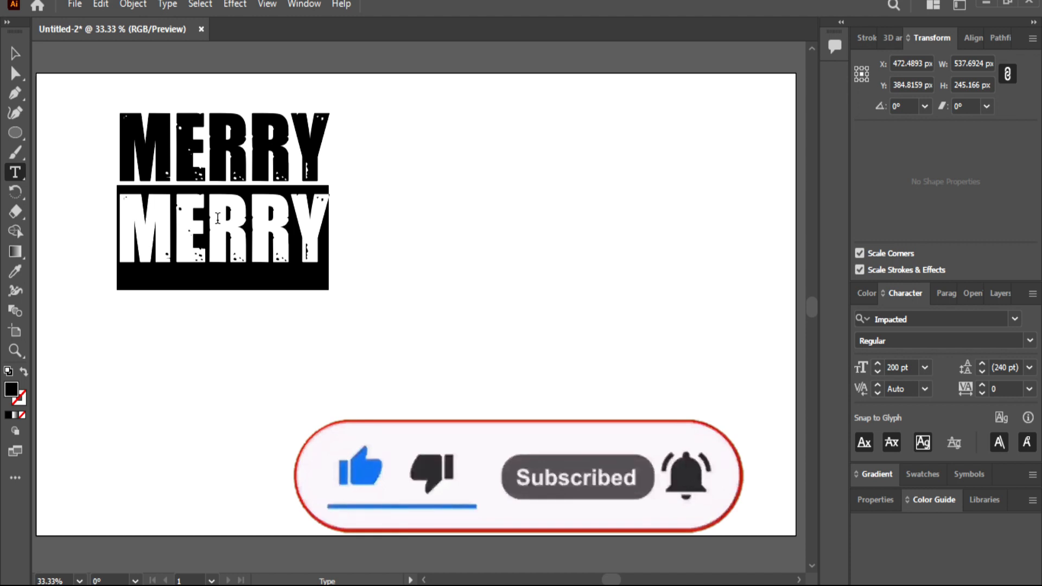
text(CHR)
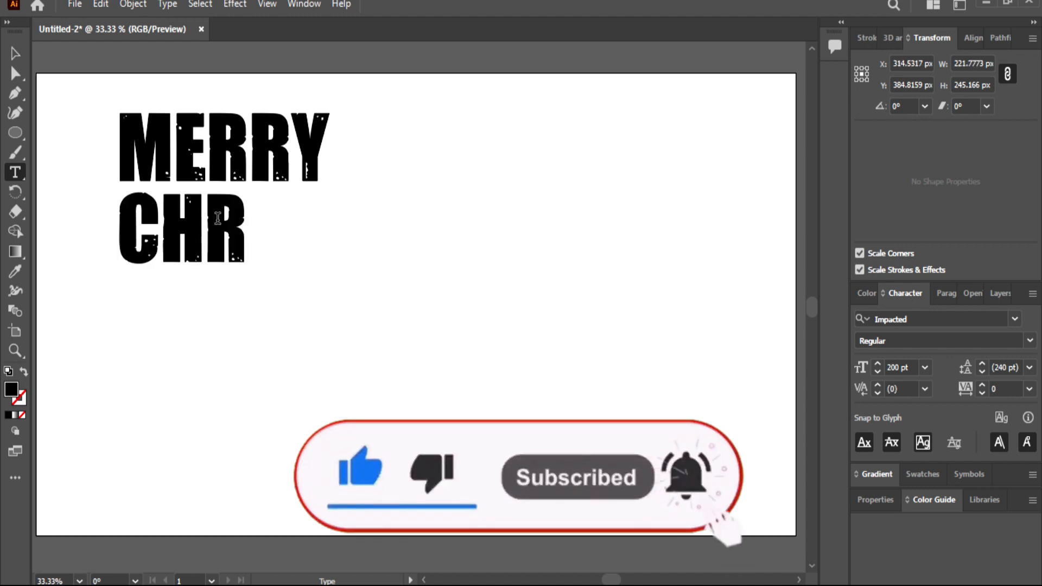
text(IST)
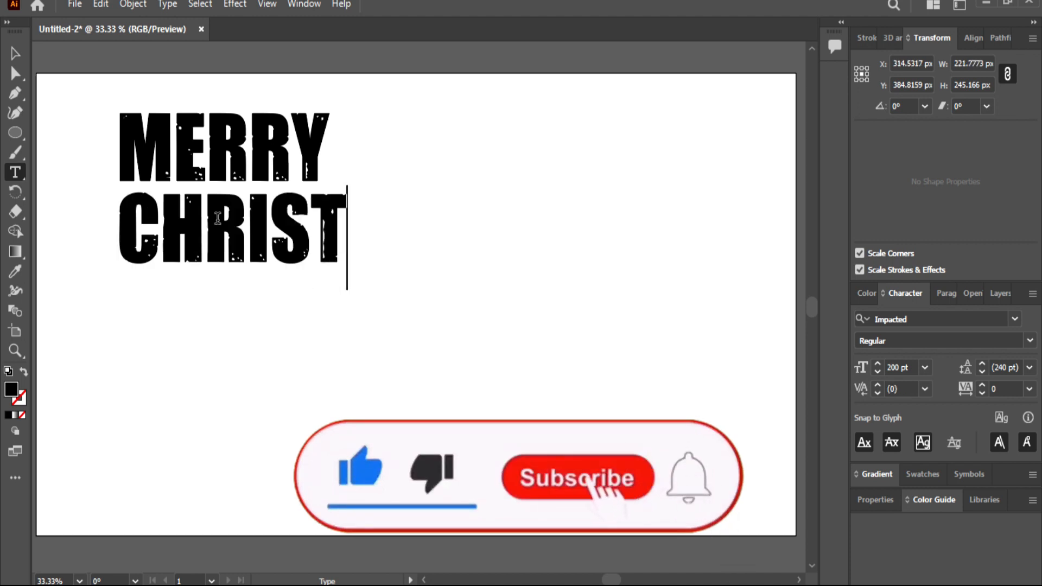
text(MAS)
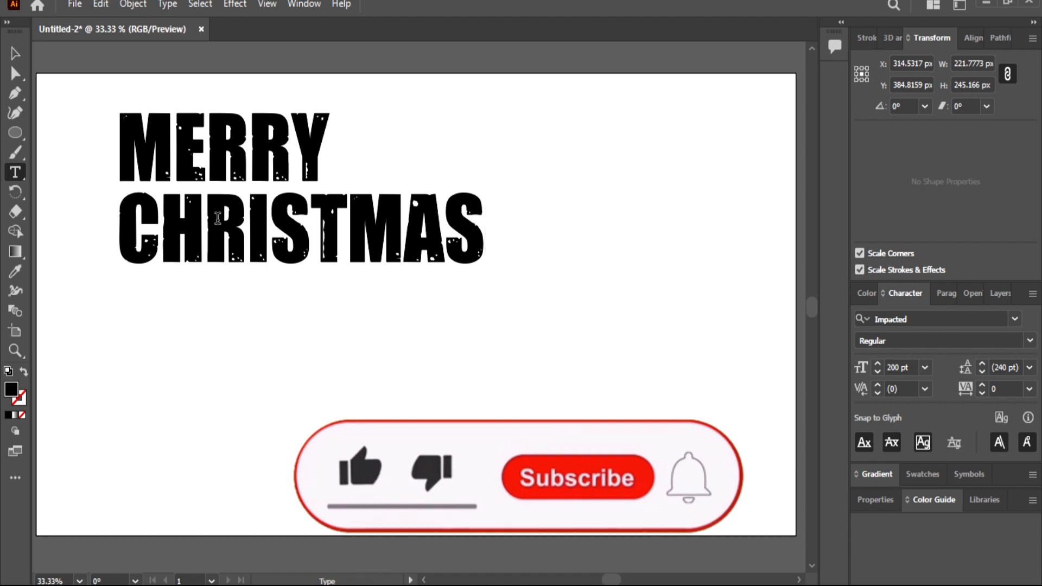
key(Escape)
Step: Move both words together into the upper-left corner of the artboard
drag(85, 115, 303, 275)
drag(230, 167, 160, 150)
Step: Draw a circle about 868 px in diameter beside the text and place it fully within the artboard's right half
click(15, 134)
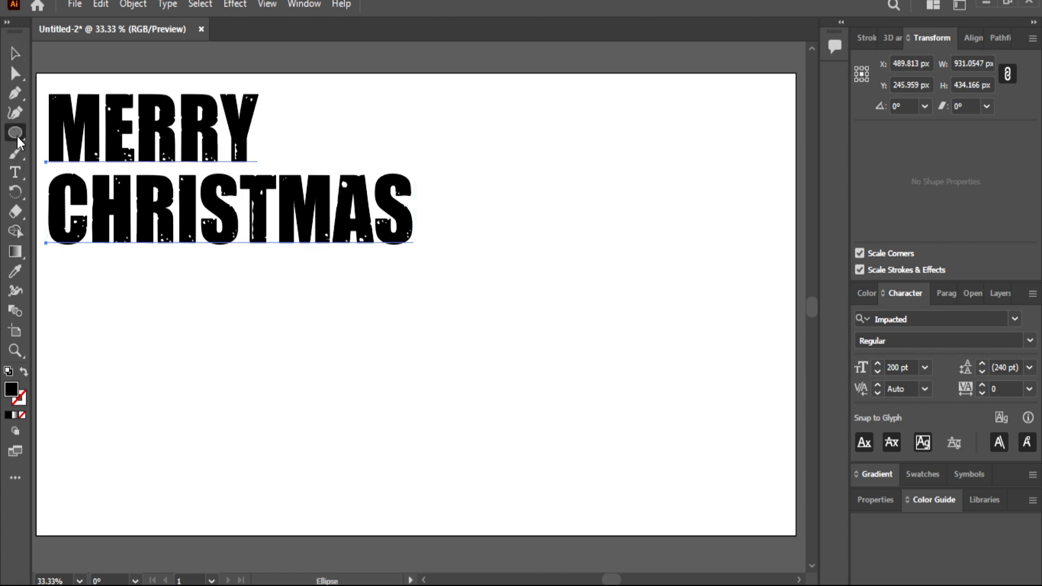
drag(21, 135, 61, 156)
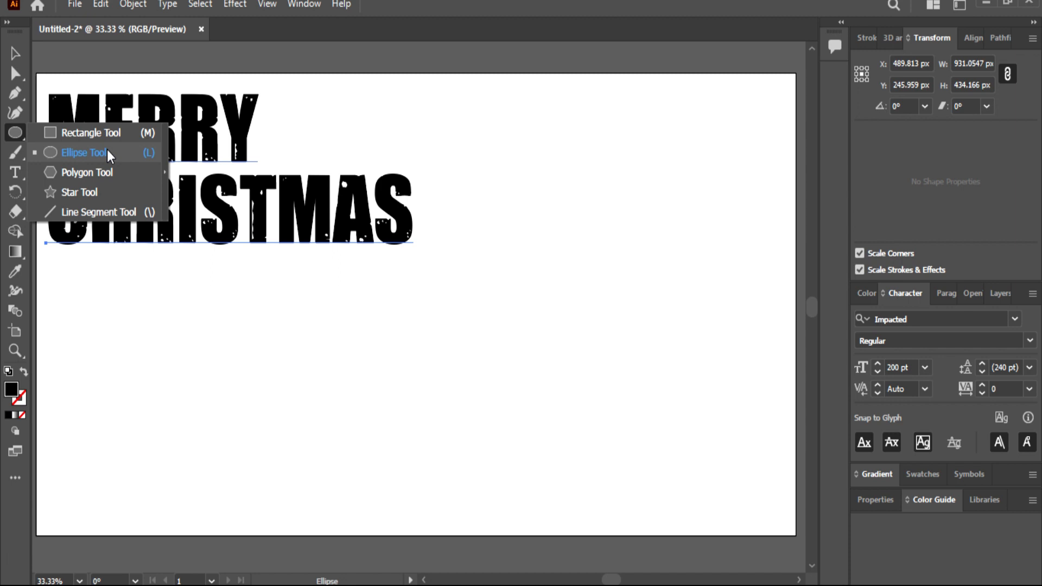
drag(107, 151, 107, 151)
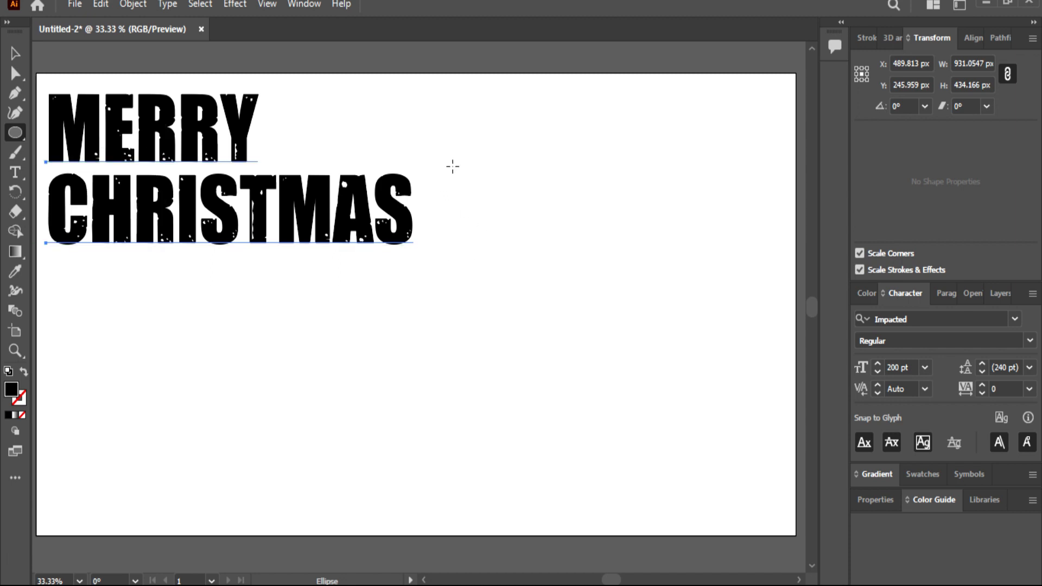
drag(453, 166, 794, 504)
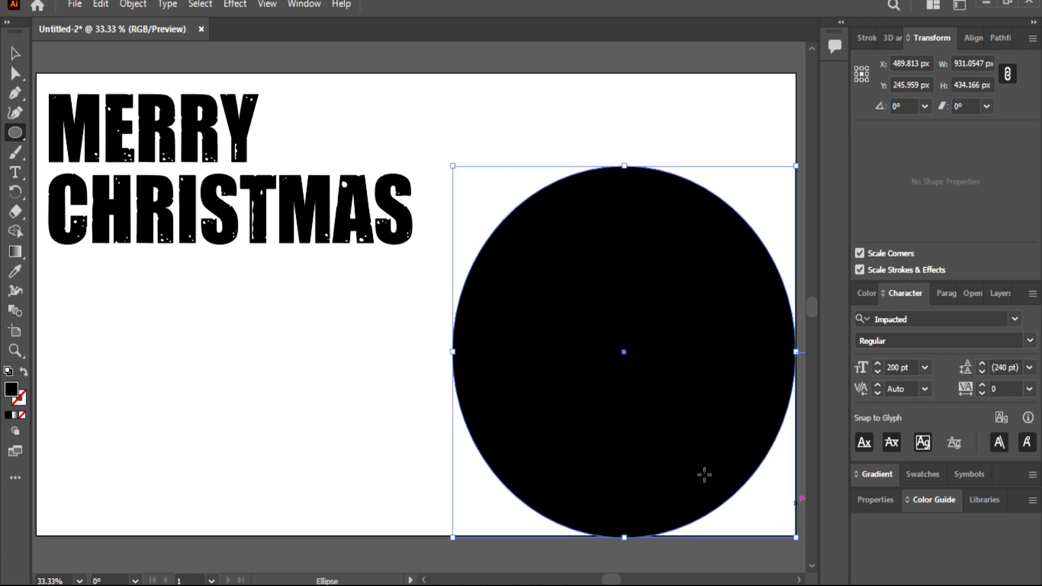
key(v)
drag(590, 253, 581, 218)
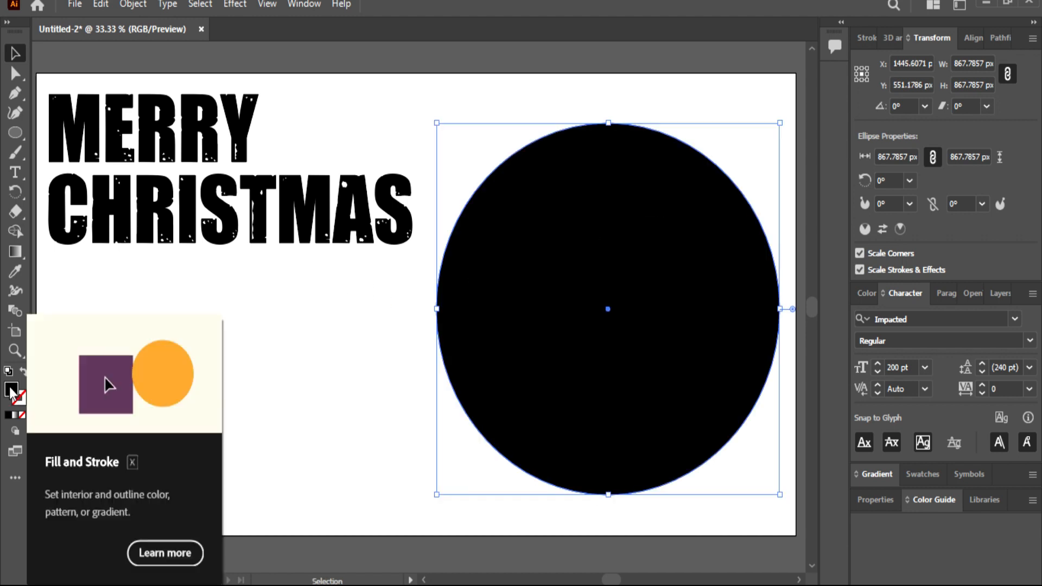
Step: Give the circle no fill and a black (#000000) stroke, and shift it slightly up and to the left
click(23, 415)
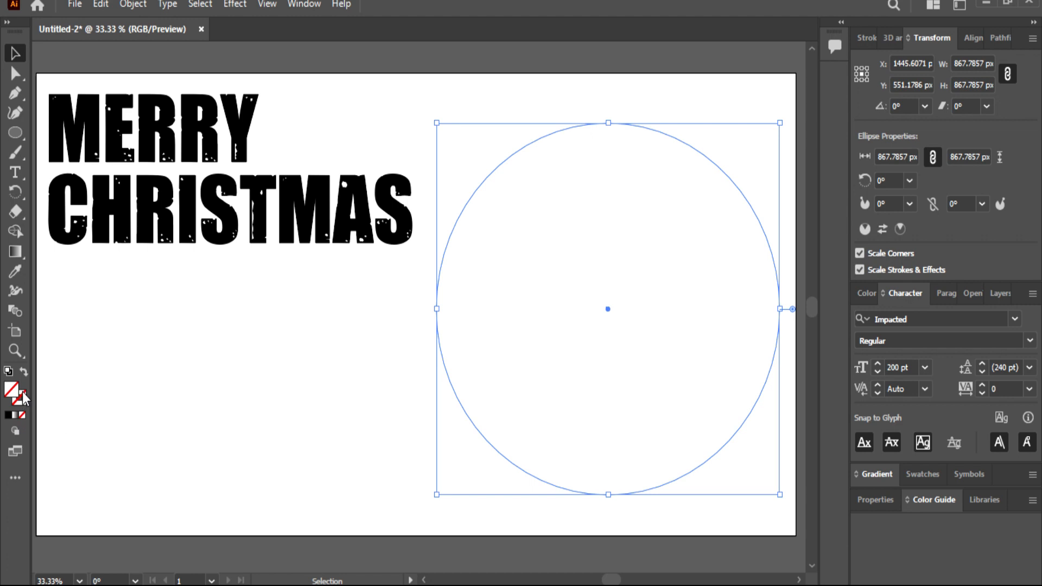
click(21, 401)
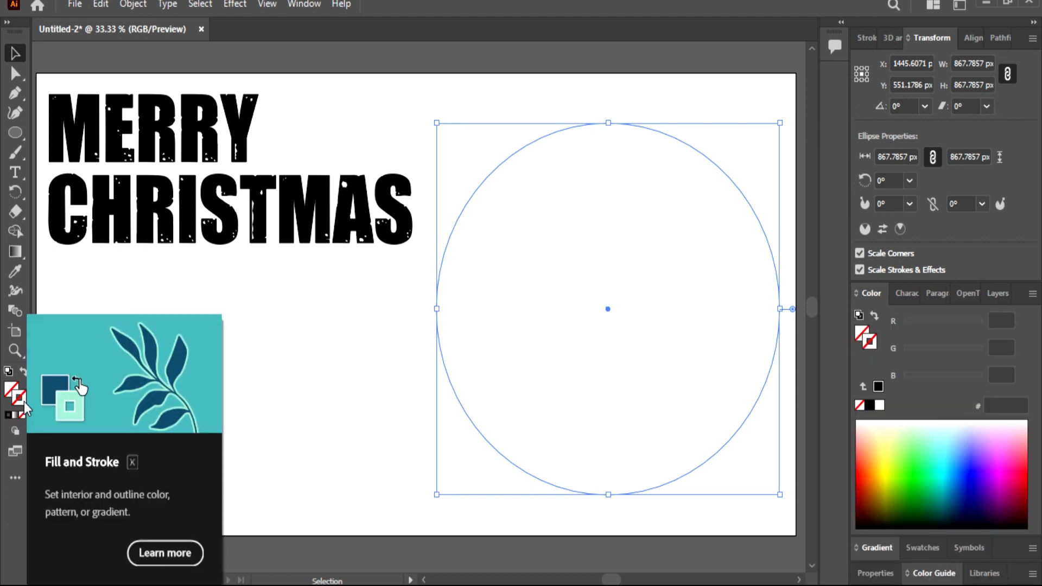
double_click(21, 401)
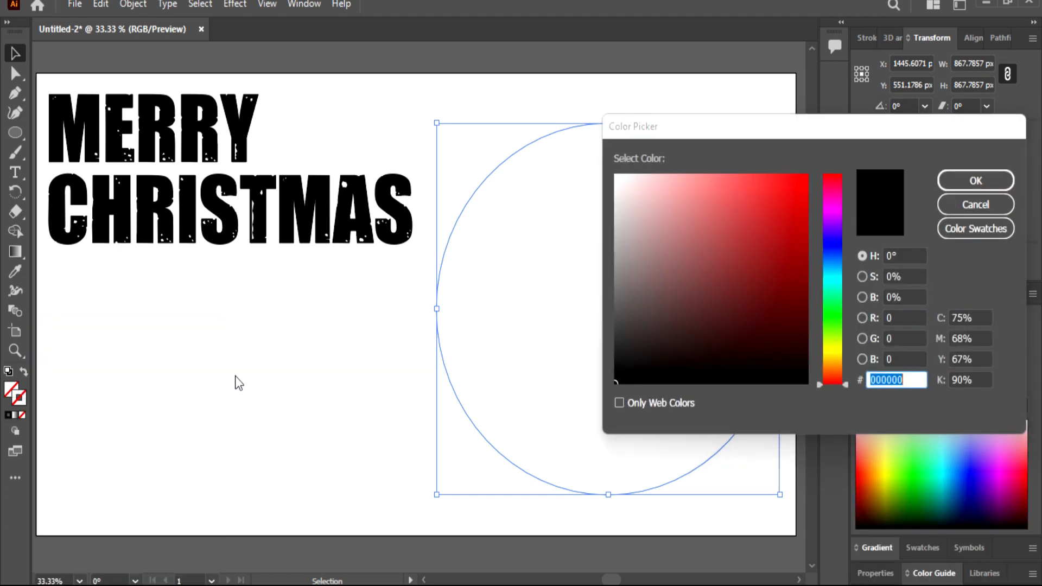
drag(624, 362, 612, 387)
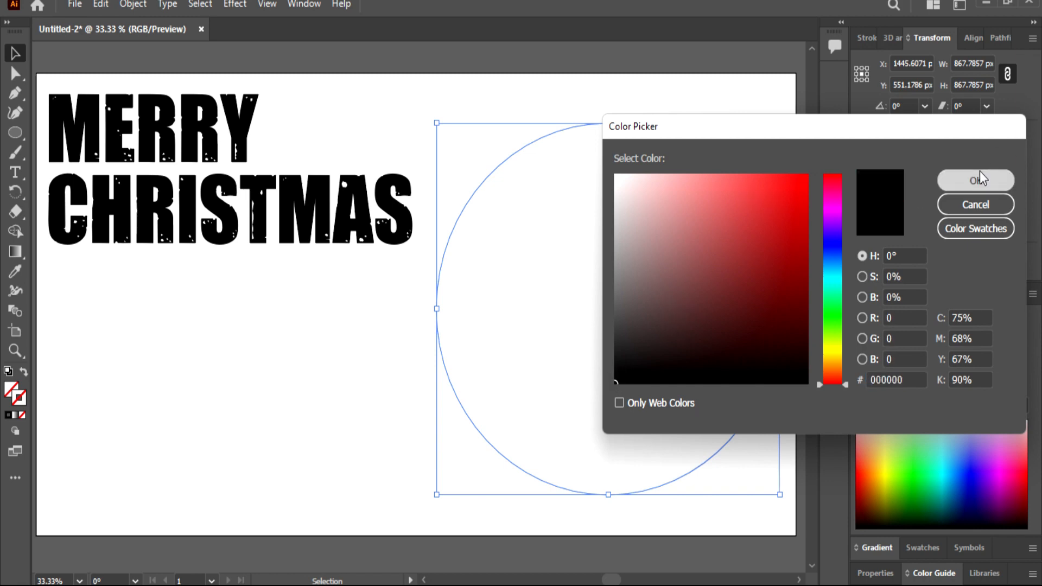
click(979, 175)
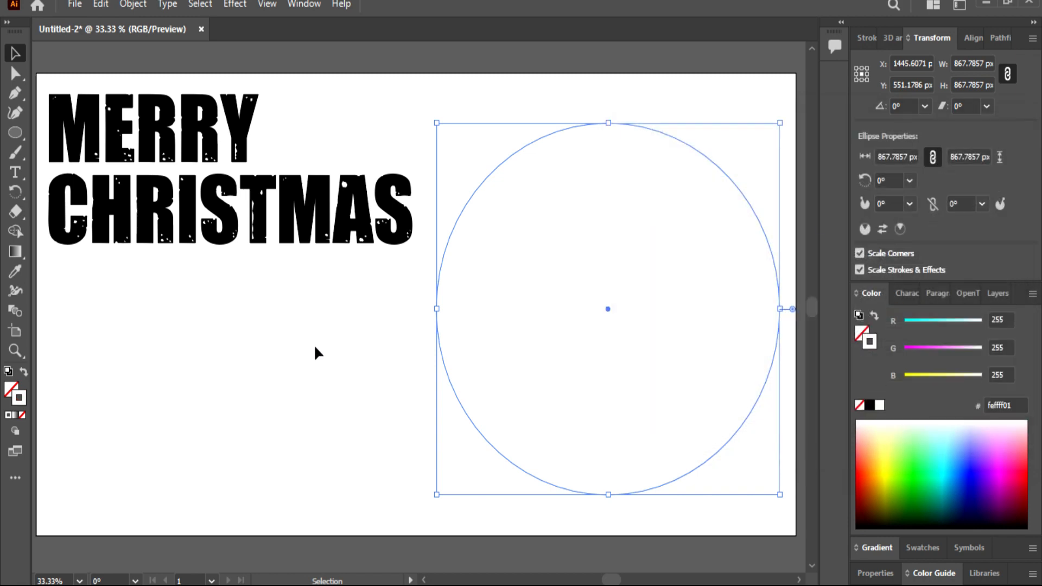
double_click(13, 403)
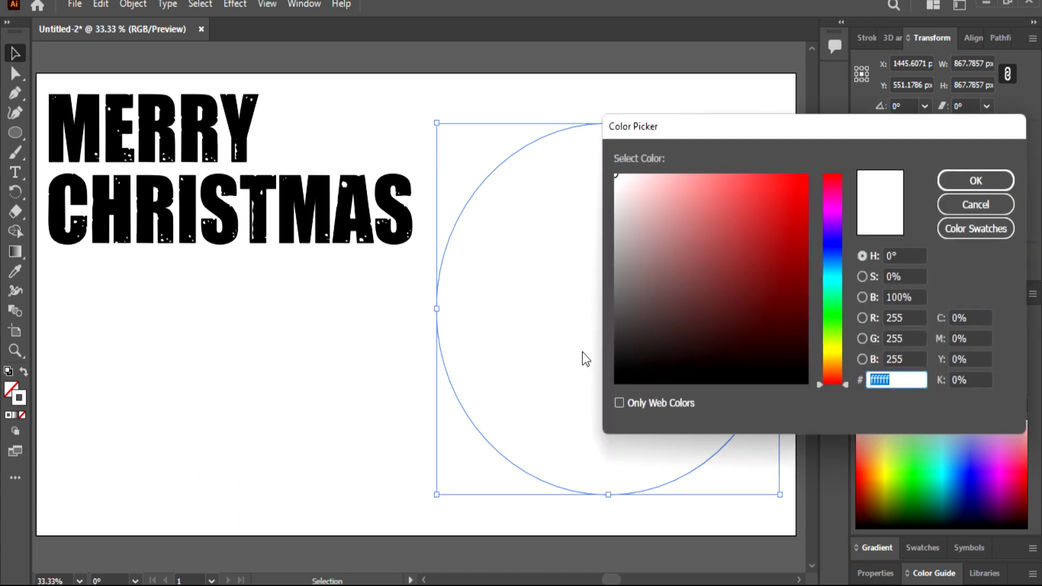
drag(647, 350, 611, 392)
click(966, 180)
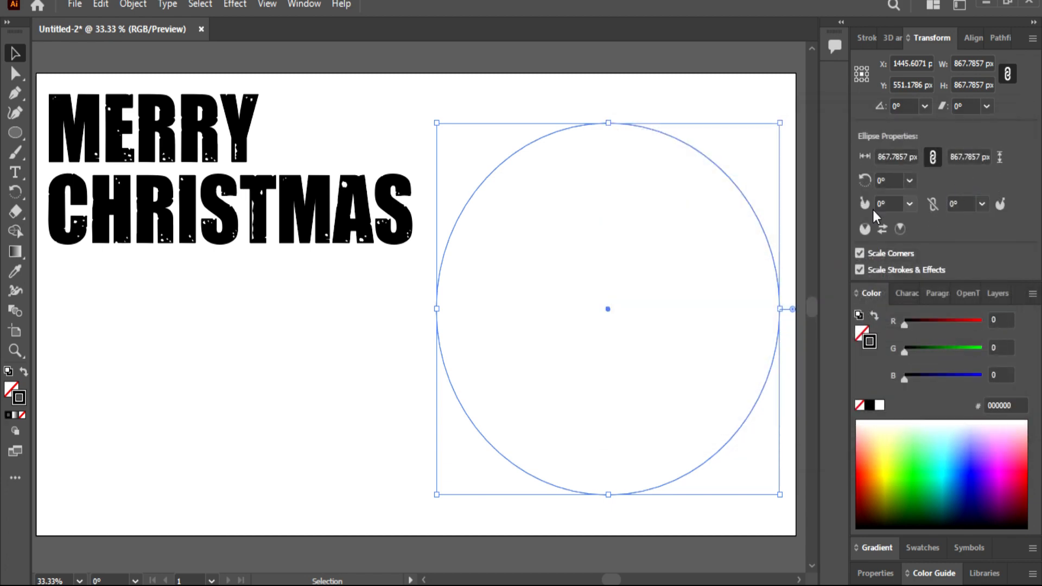
click(315, 344)
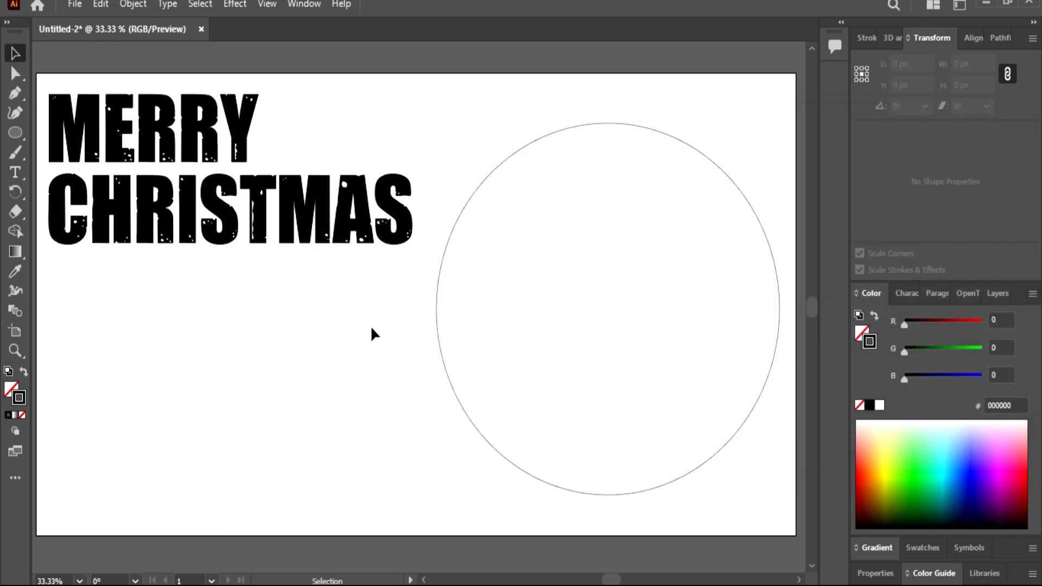
drag(509, 156, 497, 144)
click(292, 344)
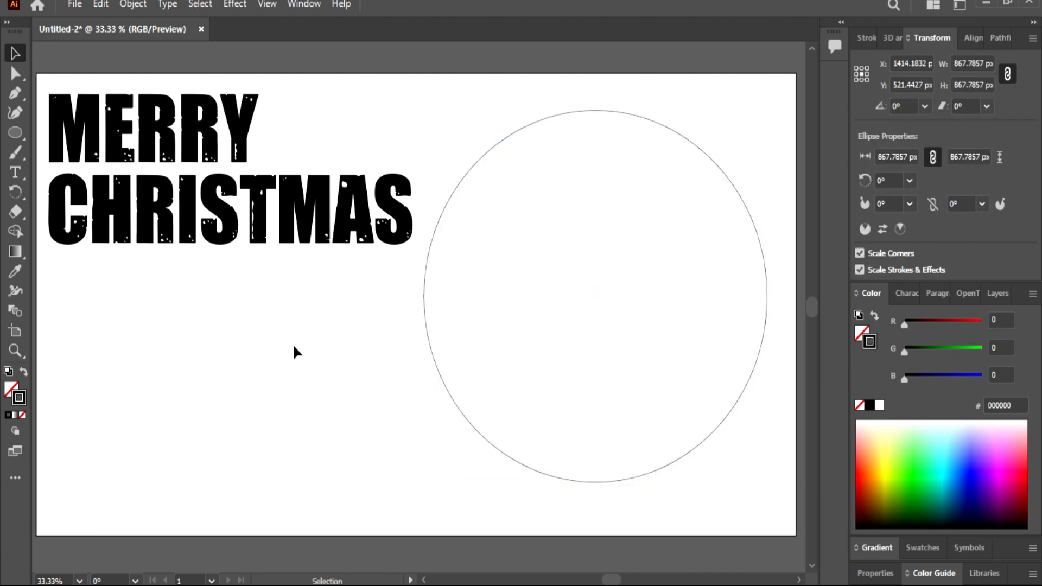
Step: Cut the circle into upper and lower pieces with the Knife tool along a wavy line across its middle
click(16, 478)
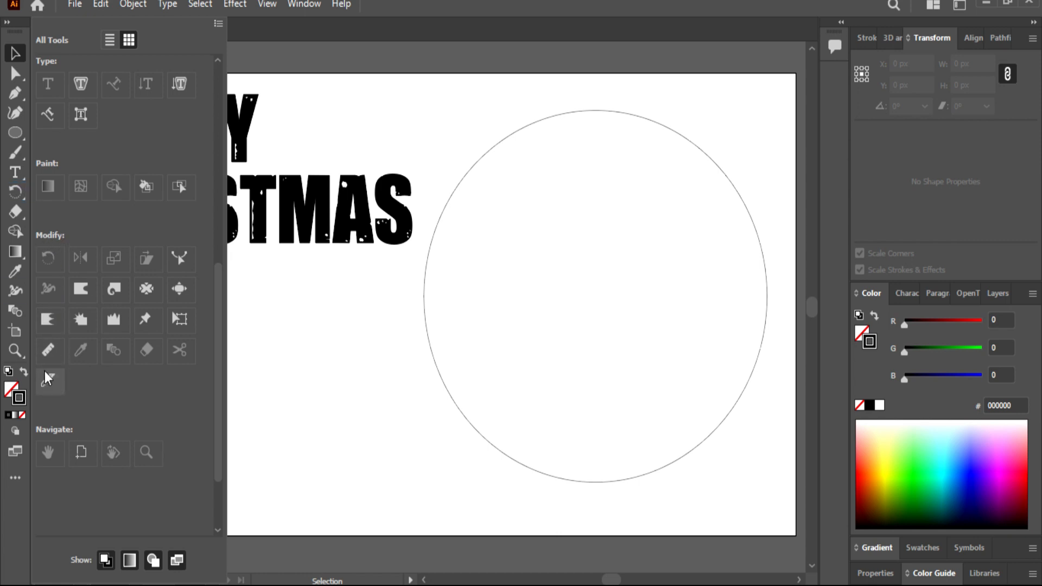
click(54, 387)
click(51, 383)
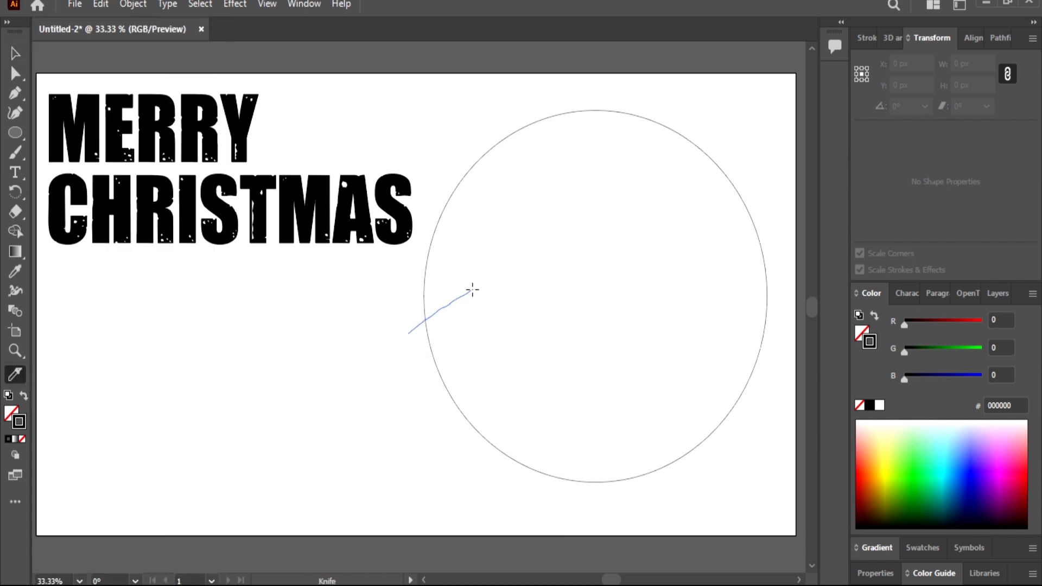
mouse_move(473, 289)
mouse_down()
mouse_move(508, 281)
mouse_move(570, 289)
mouse_move(687, 330)
mouse_up()
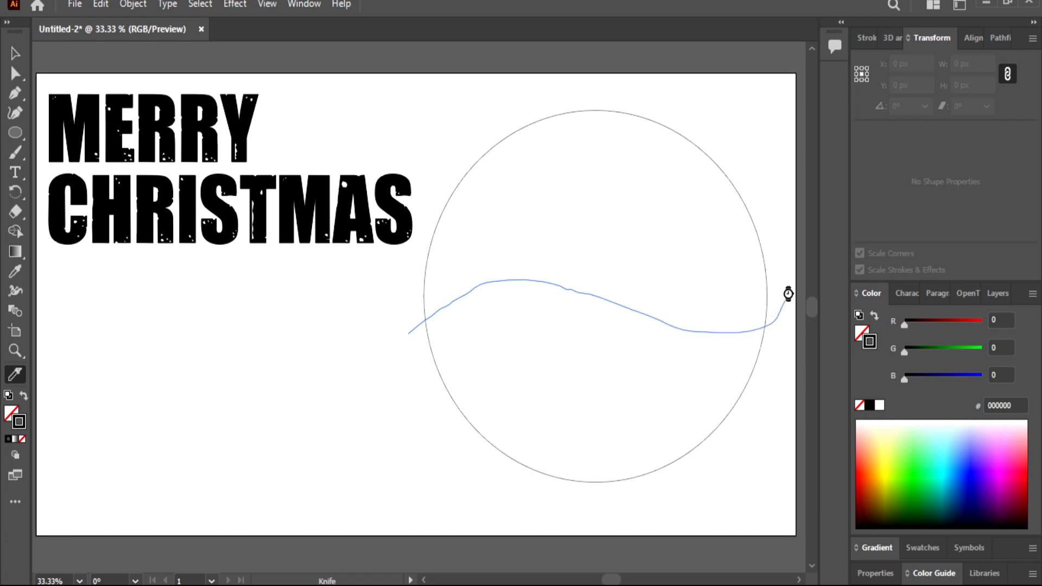
drag(788, 293, 789, 296)
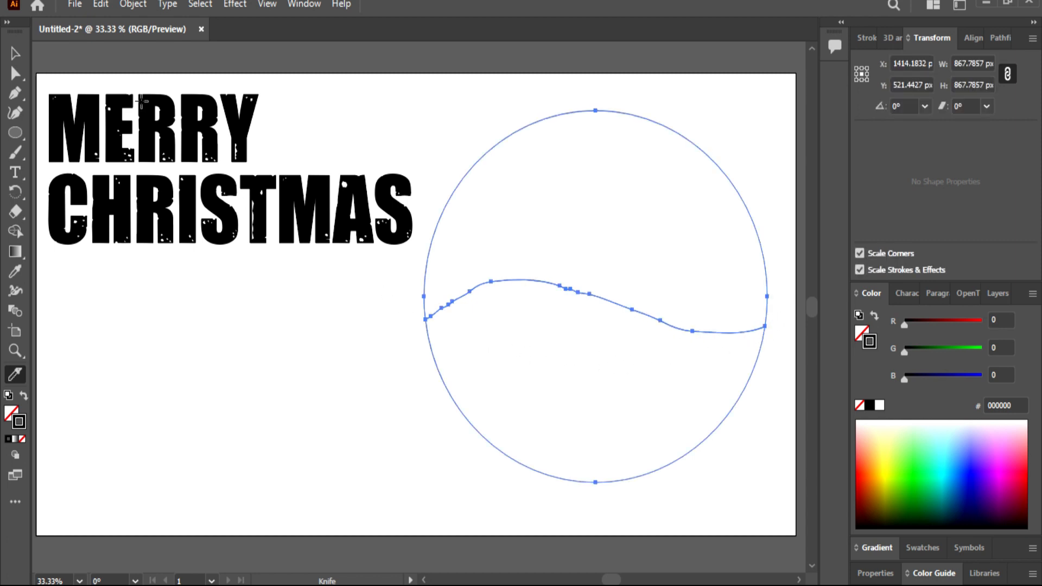
Step: Place CHRISTMAS to the left of the circle's lower piece and MERRY to the left of its upper piece
click(16, 53)
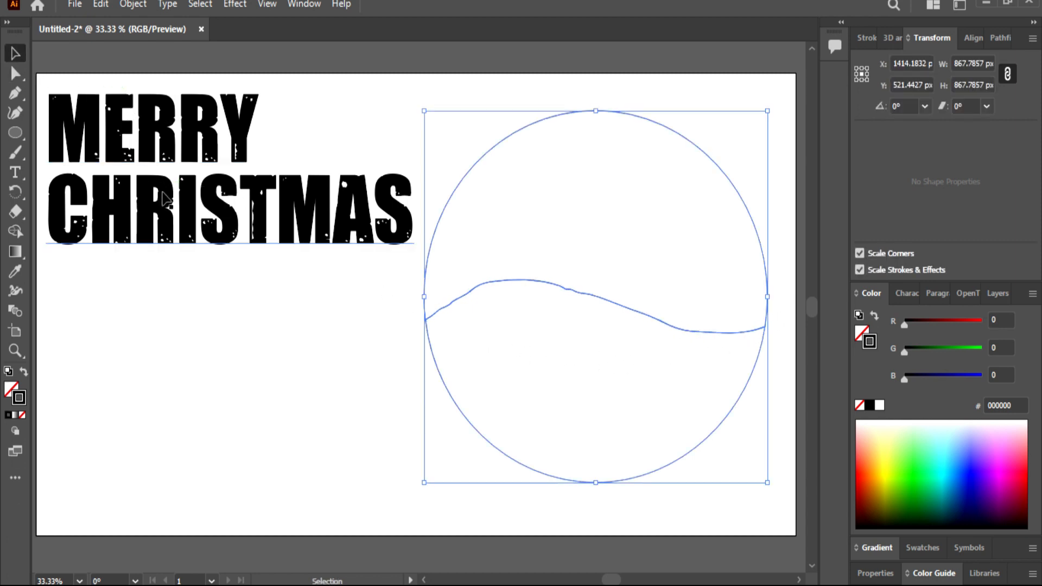
drag(189, 214, 202, 416)
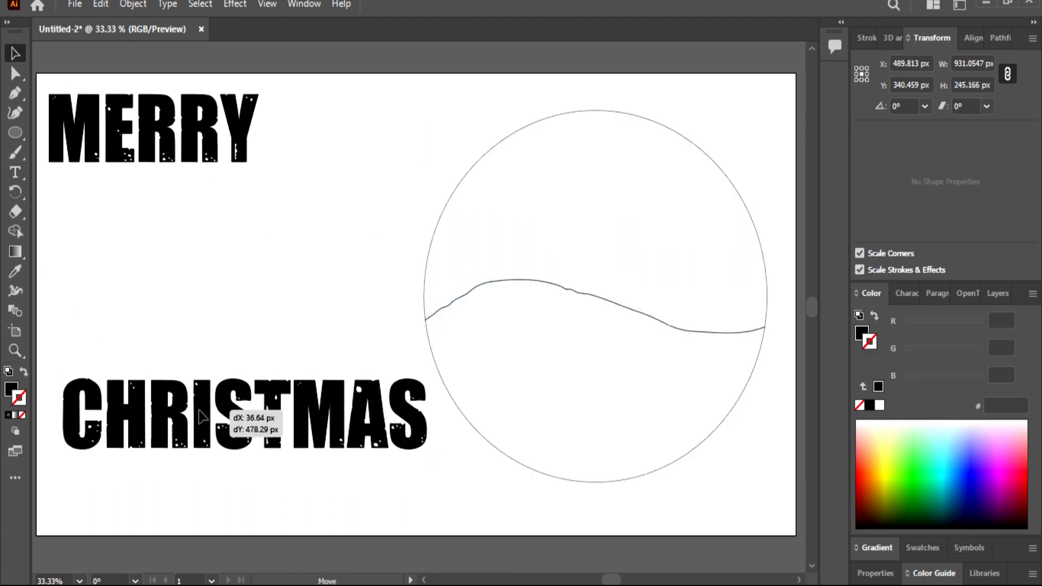
drag(165, 136, 331, 208)
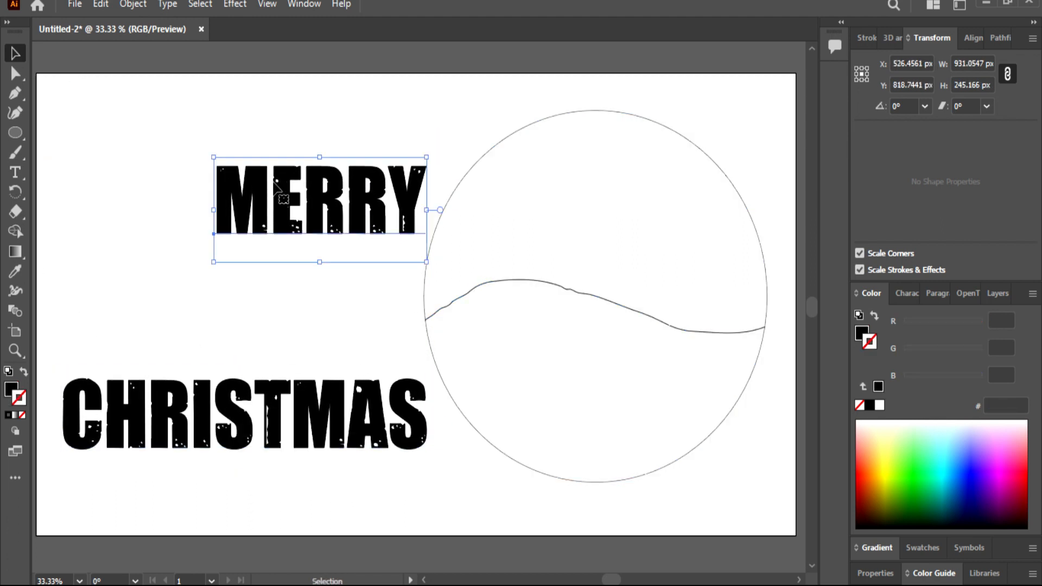
Step: Warp MERRY into the circle's upper piece with Envelope Distort using Make with Top Object
shift+click(554, 184)
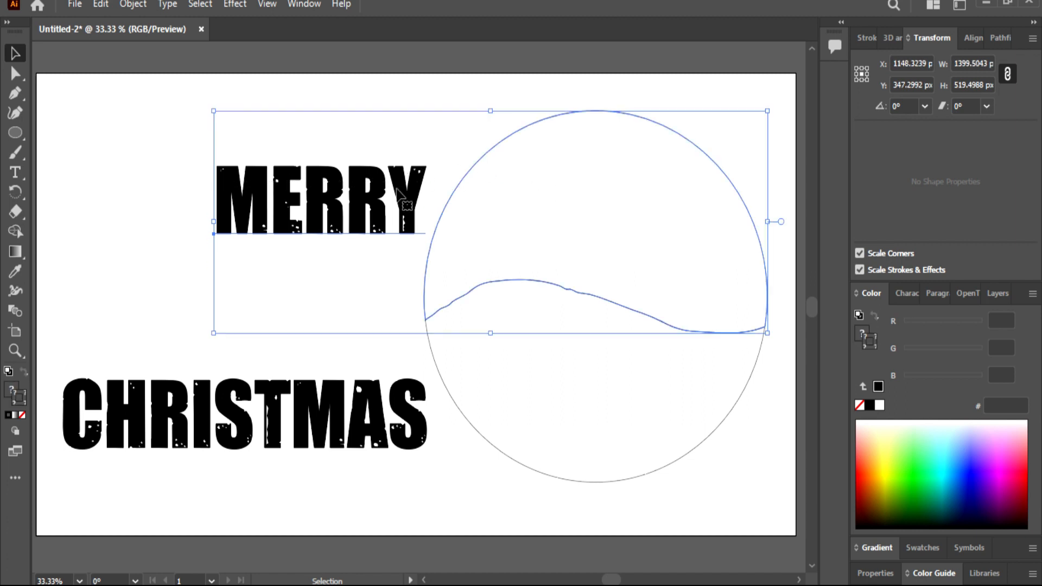
click(133, 4)
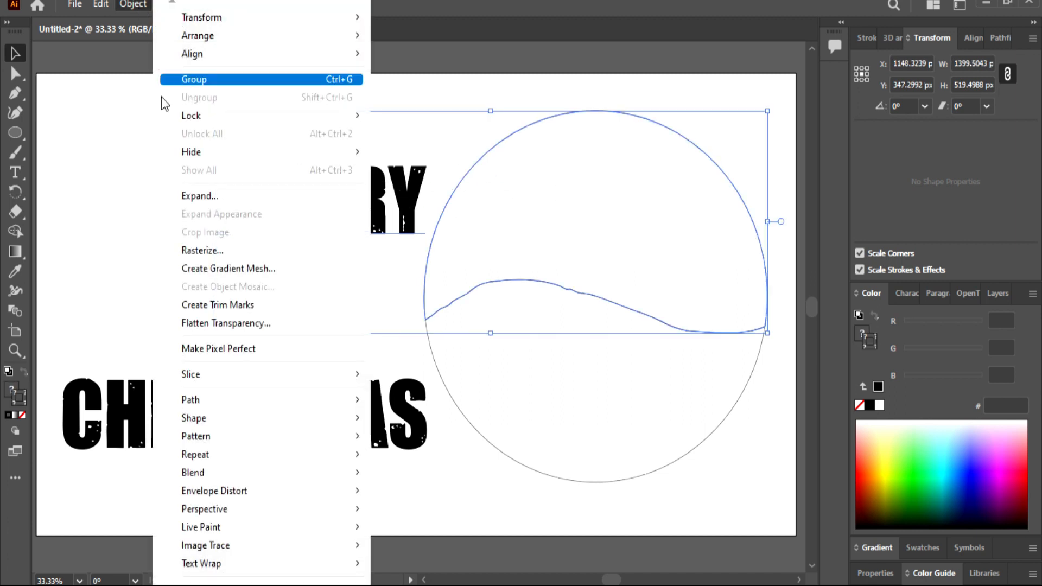
mouse_move(347, 495)
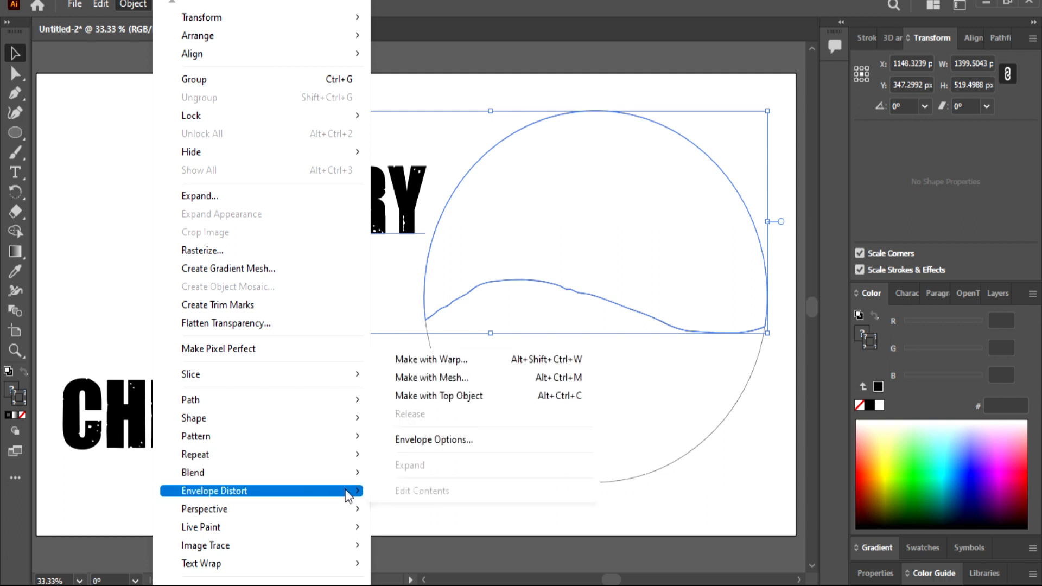
click(503, 407)
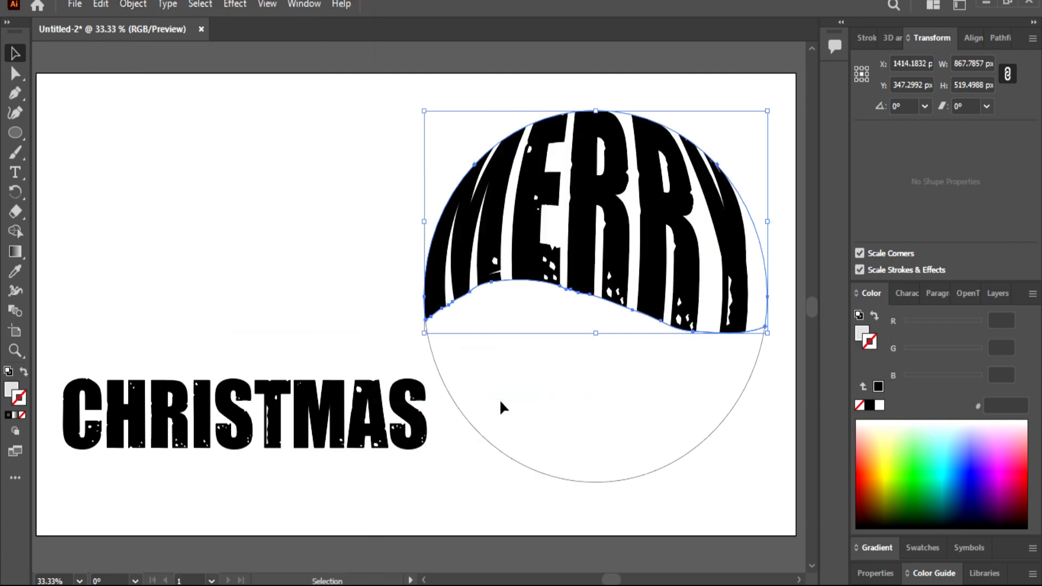
click(383, 356)
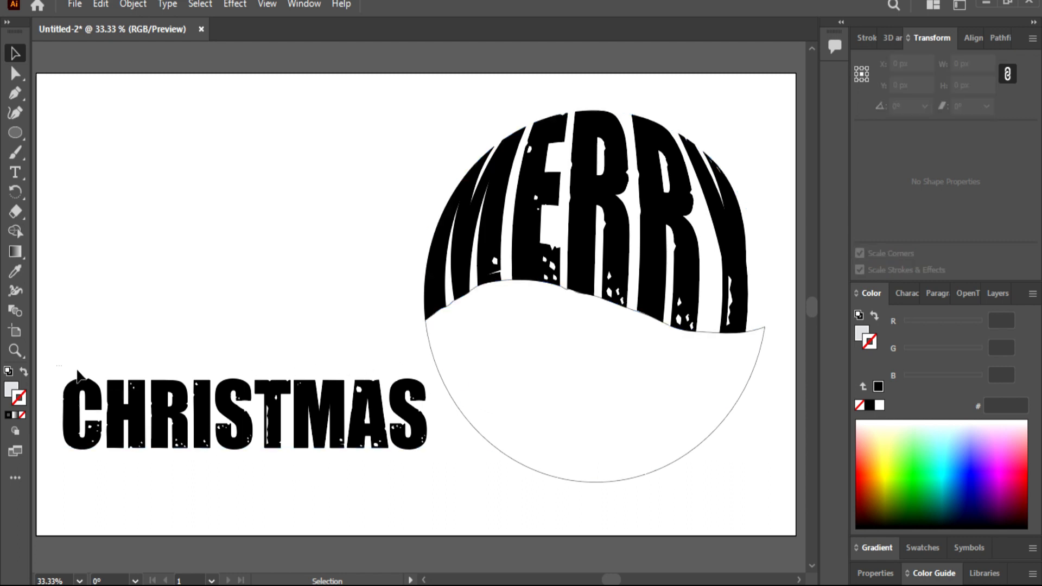
Step: Warp CHRISTMAS into the circle's lower piece with Envelope Distort using Make with Top Object
drag(550, 408, 566, 422)
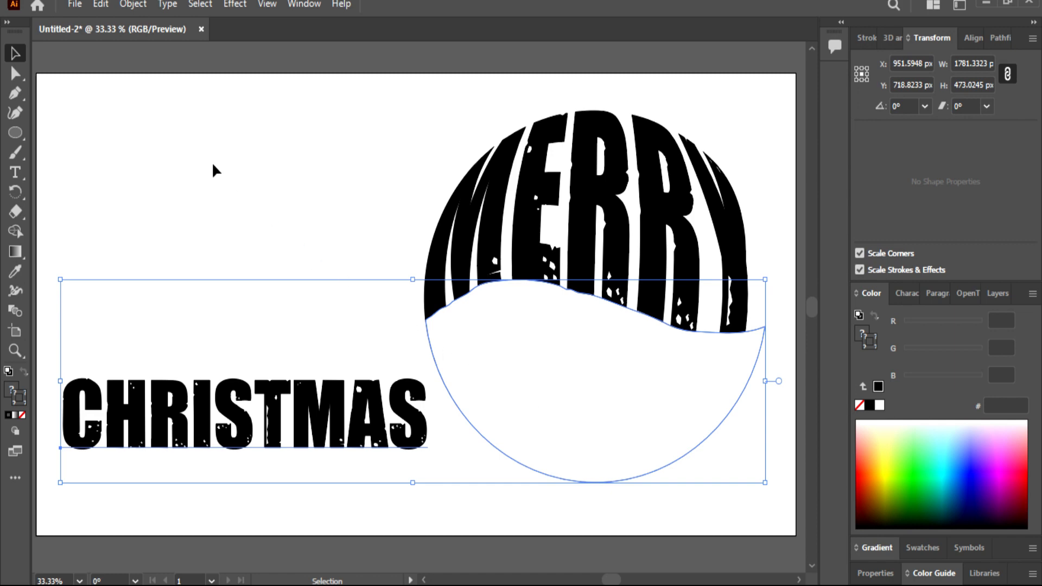
click(130, 5)
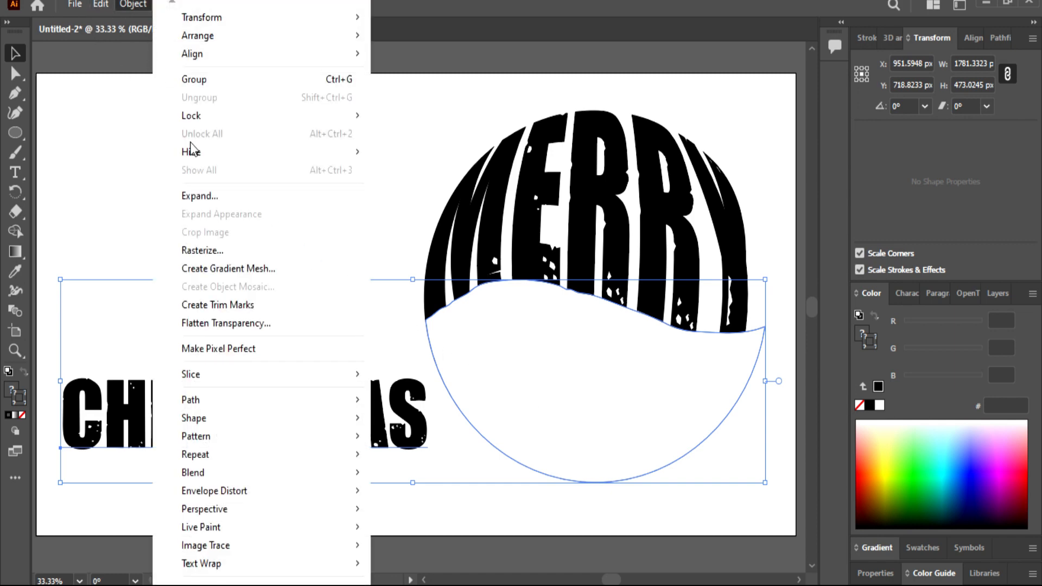
mouse_move(283, 491)
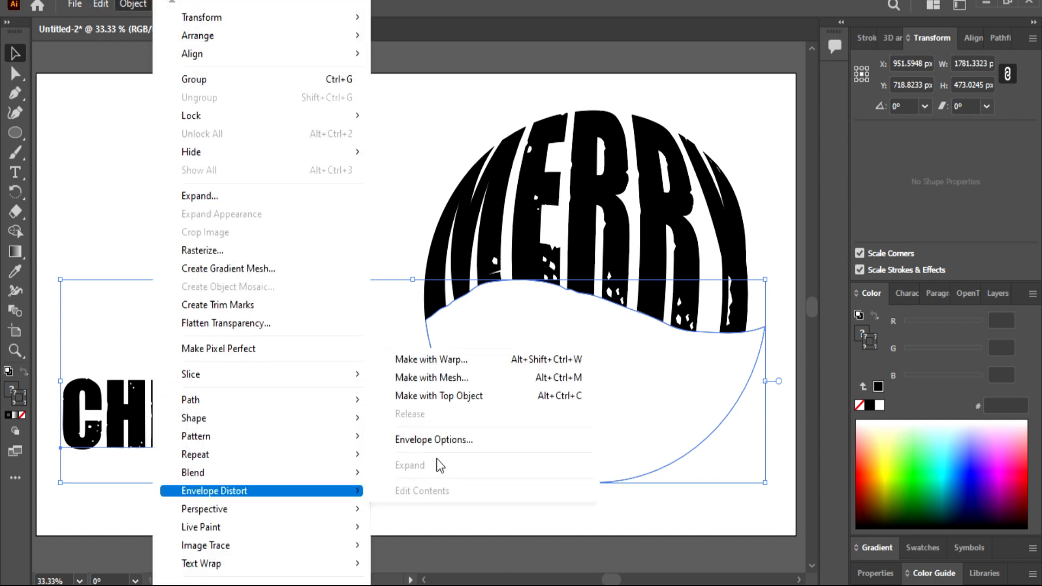
click(448, 396)
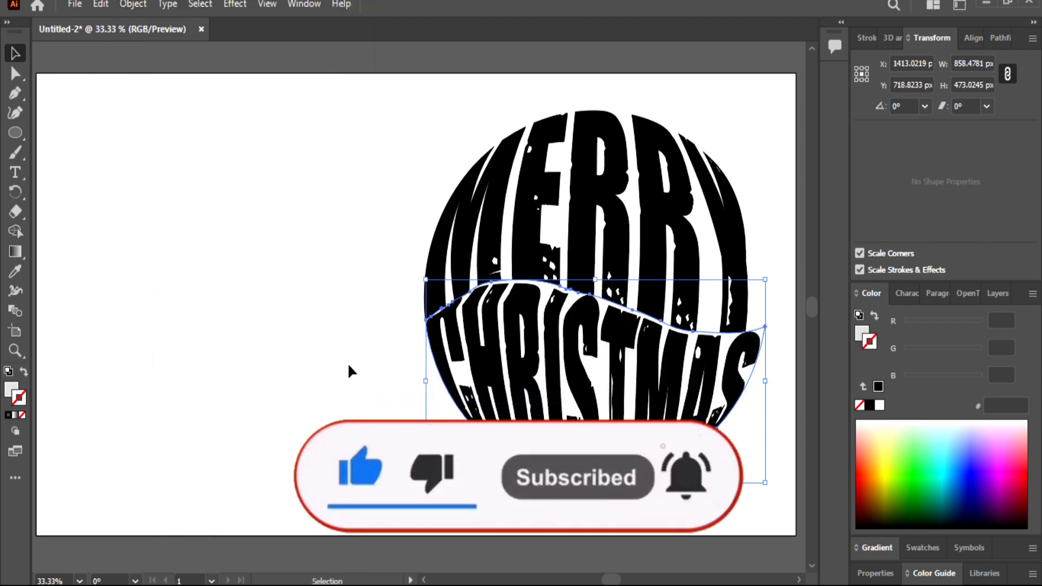
click(349, 367)
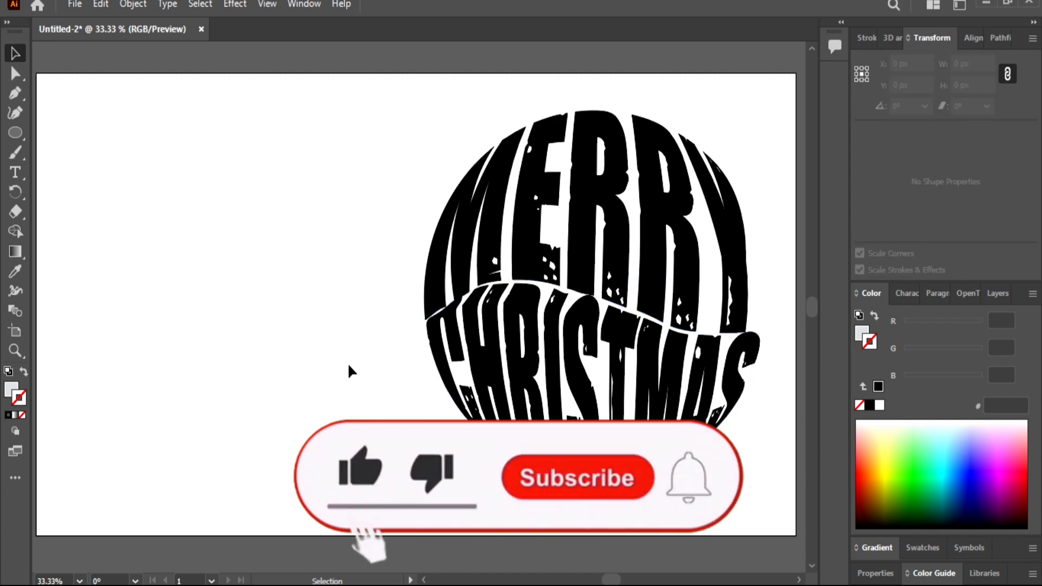
Step: Move both warped words together from the artboard's right half to its middle, keeping them aligned as one circle
key(space)
drag(389, 233, 382, 203)
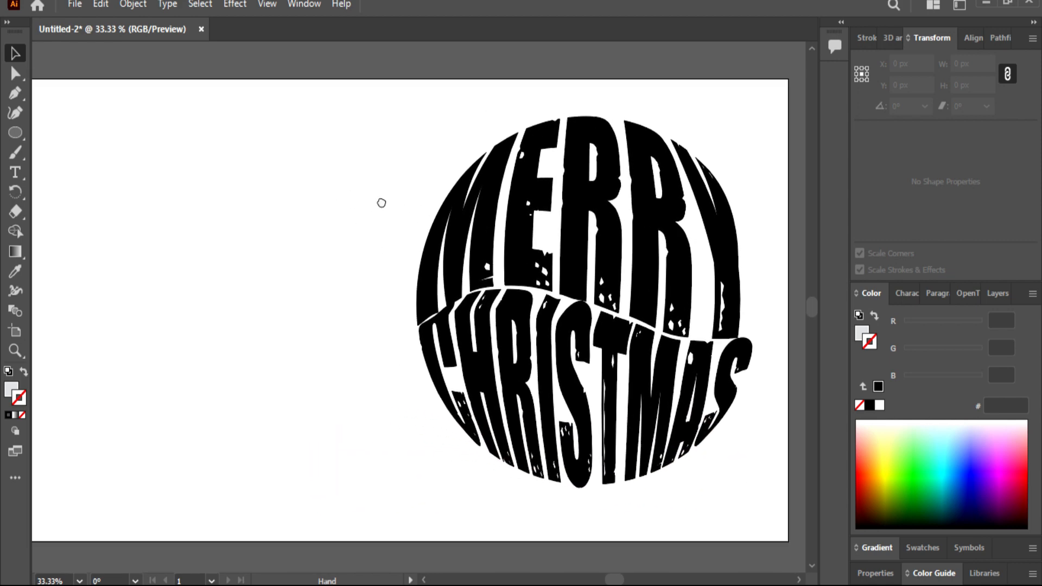
click(586, 400)
drag(565, 291, 365, 292)
drag(600, 226, 652, 232)
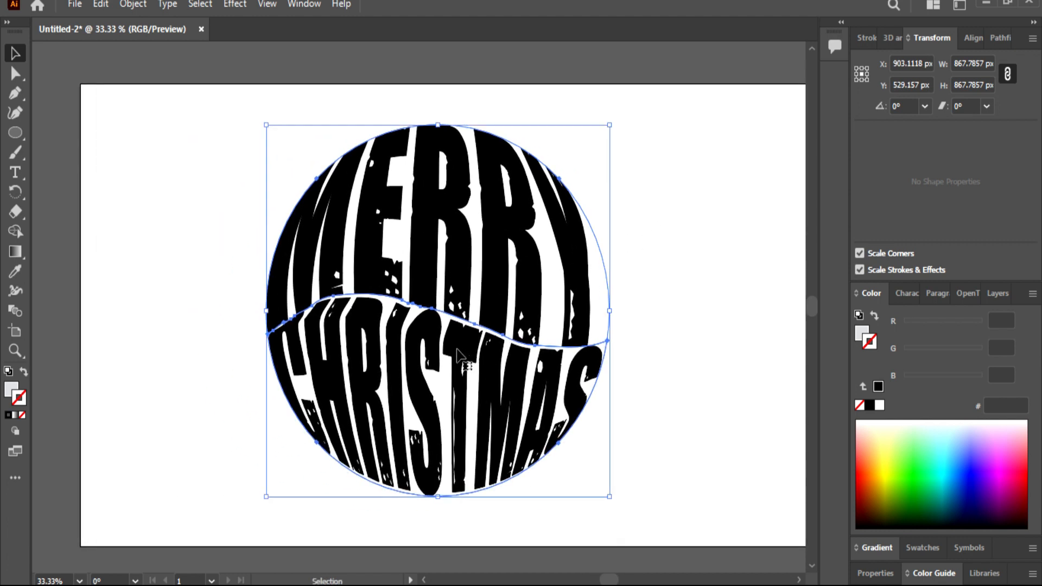
Step: Replace the text MERRY inside the upper envelope with THANK
double_click(461, 387)
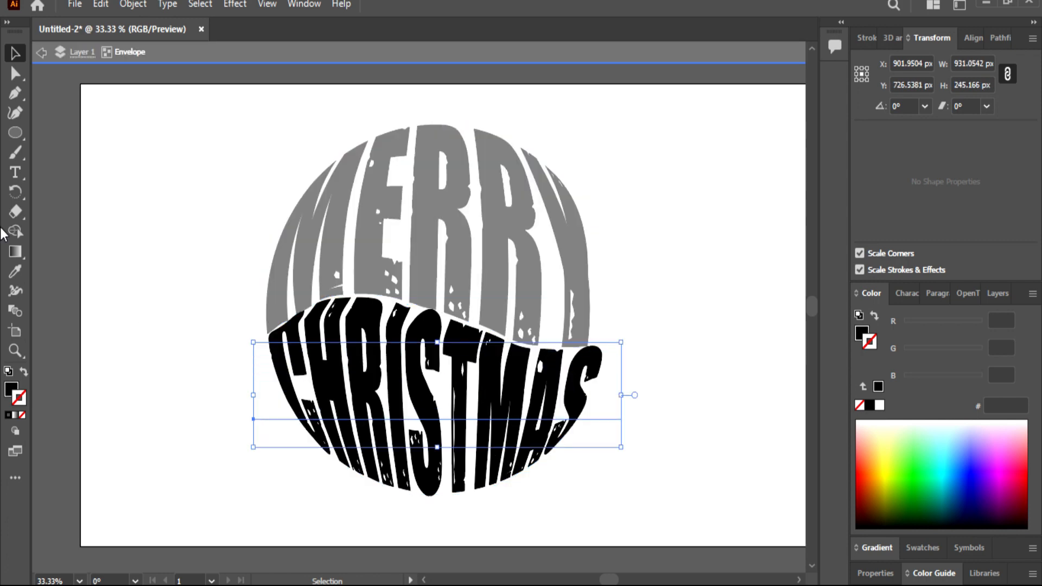
double_click(416, 227)
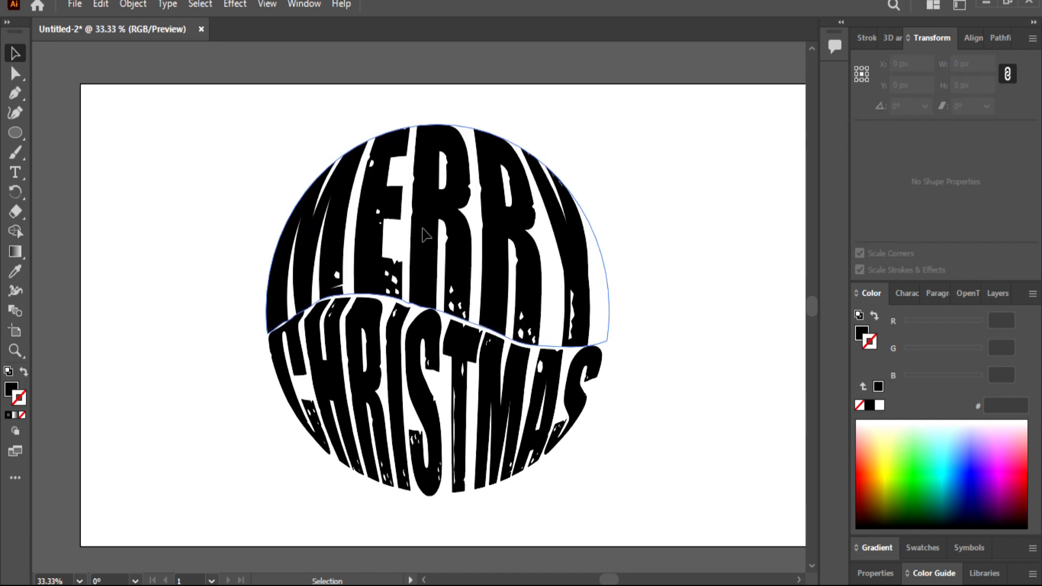
click(422, 228)
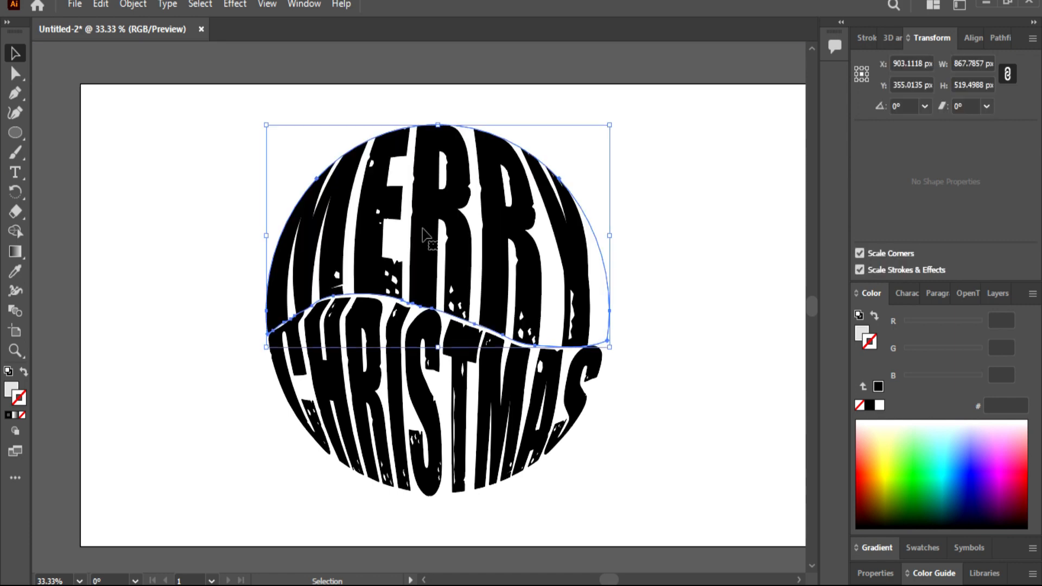
double_click(423, 234)
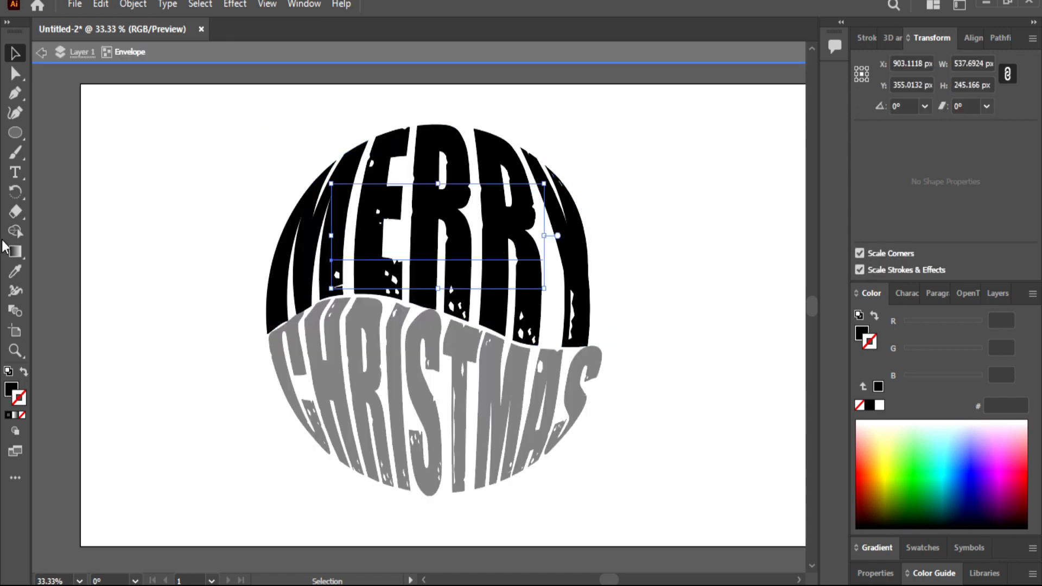
click(15, 172)
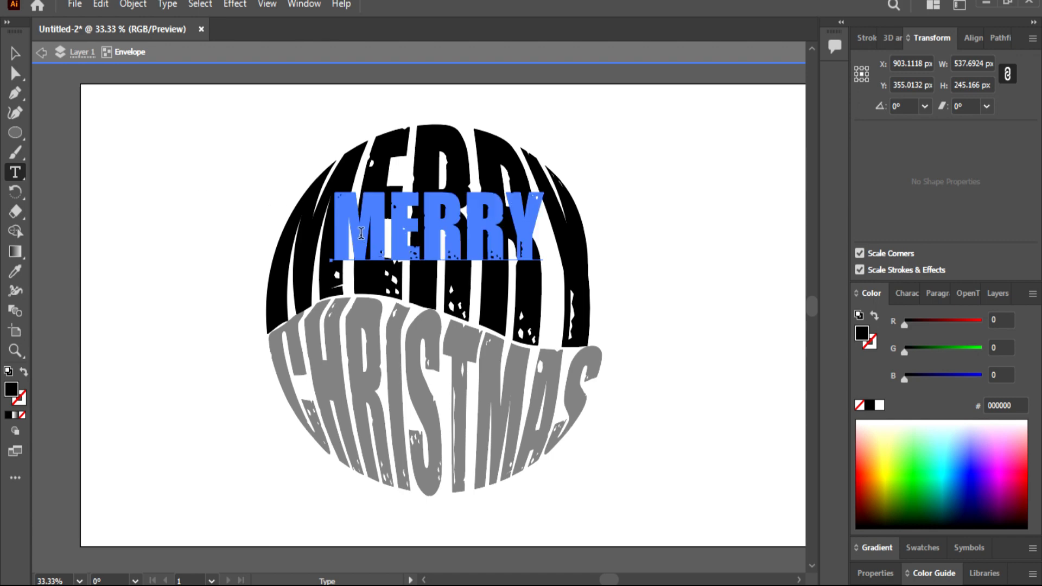
double_click(415, 228)
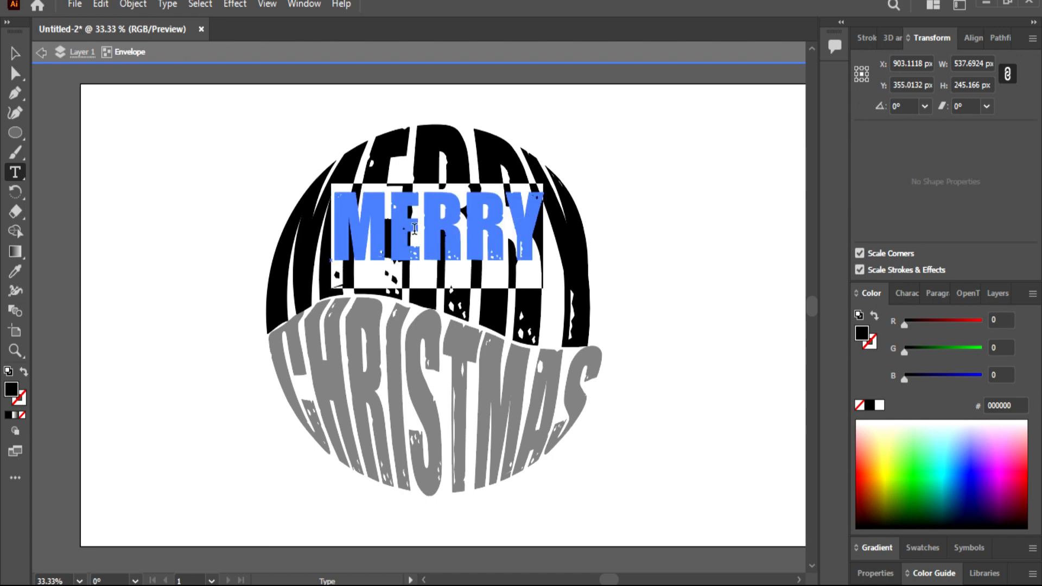
text(THANK)
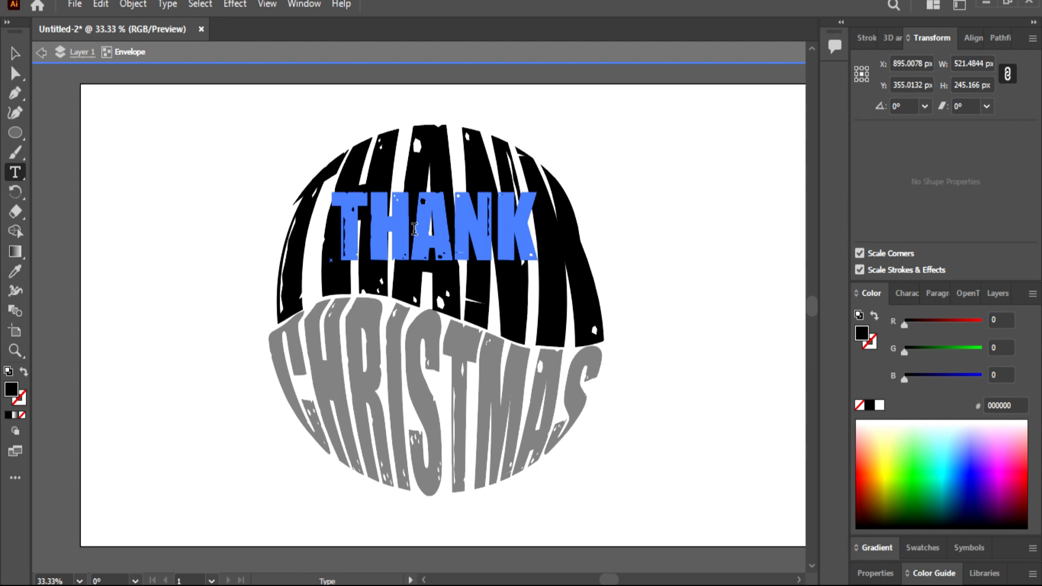
key(Escape)
click(430, 389)
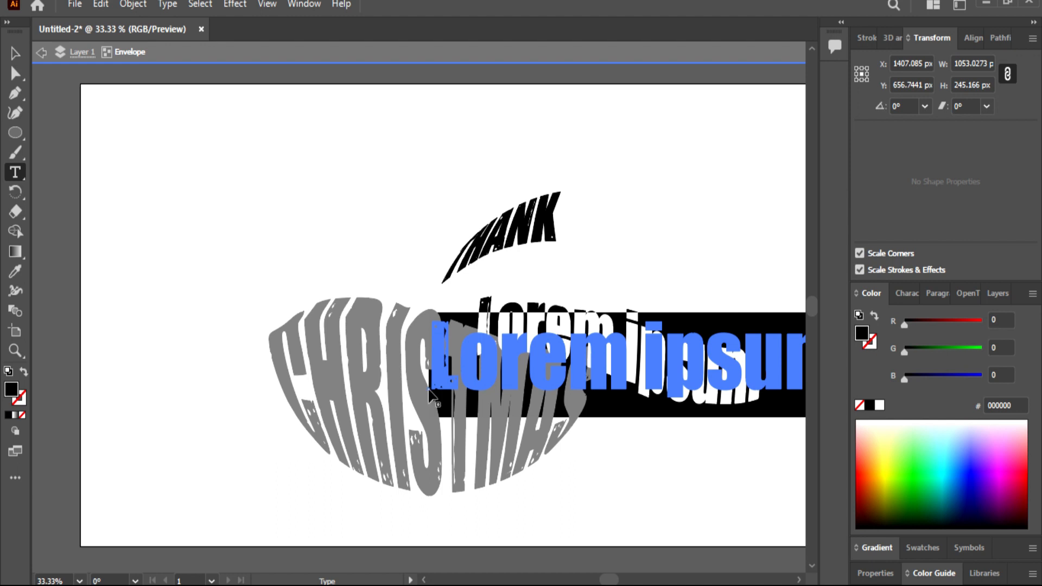
key(ctrl+z)
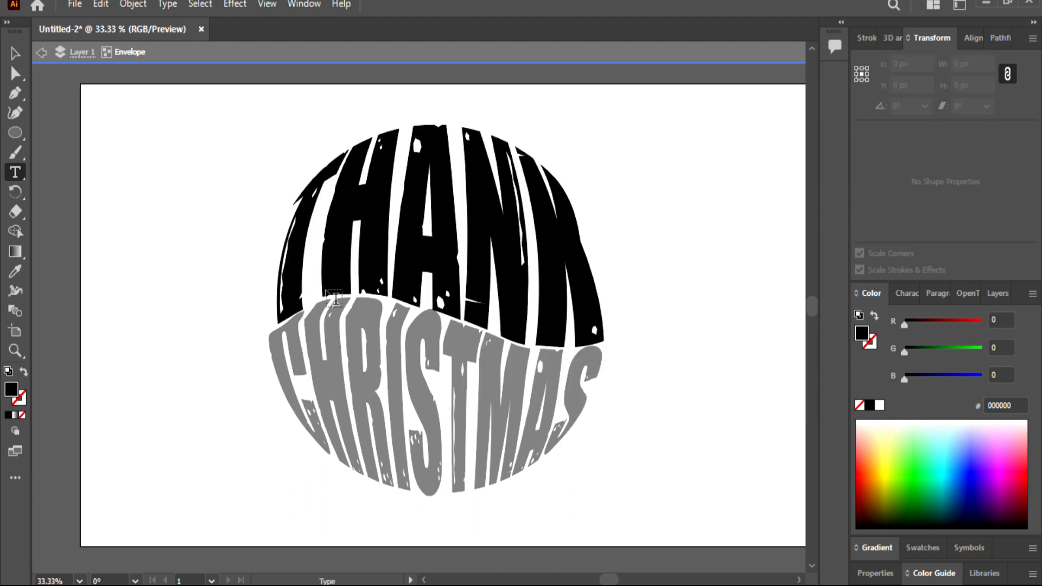
Step: Replace the text CHRISTMAS inside the lower envelope with YOU
click(15, 53)
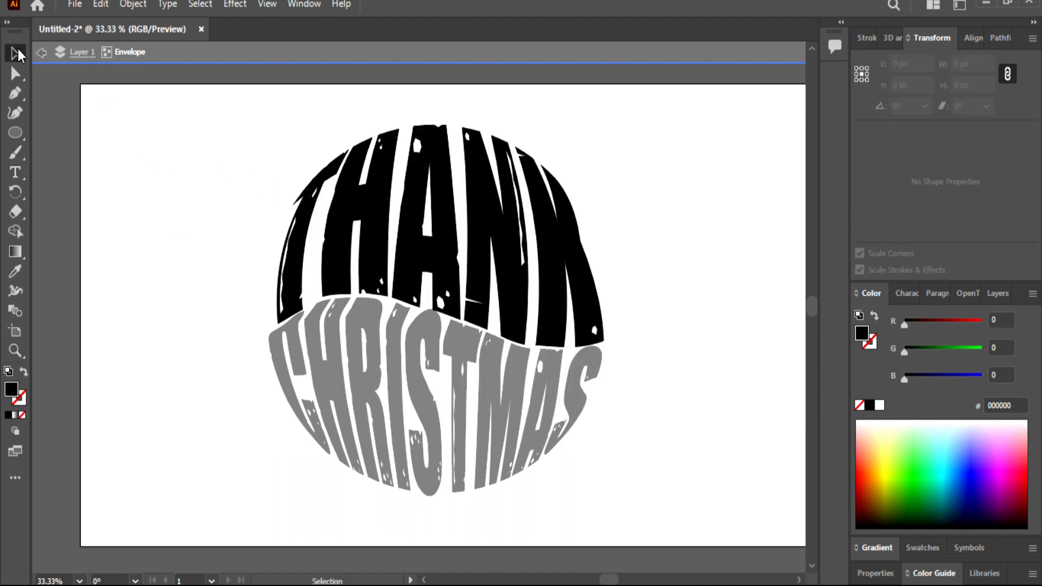
double_click(416, 387)
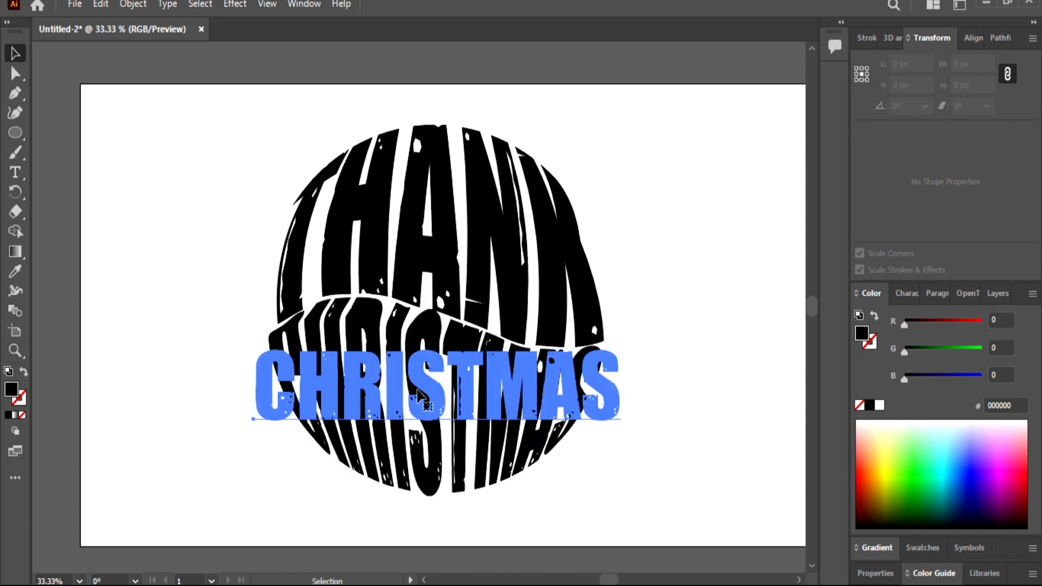
click(15, 172)
click(421, 375)
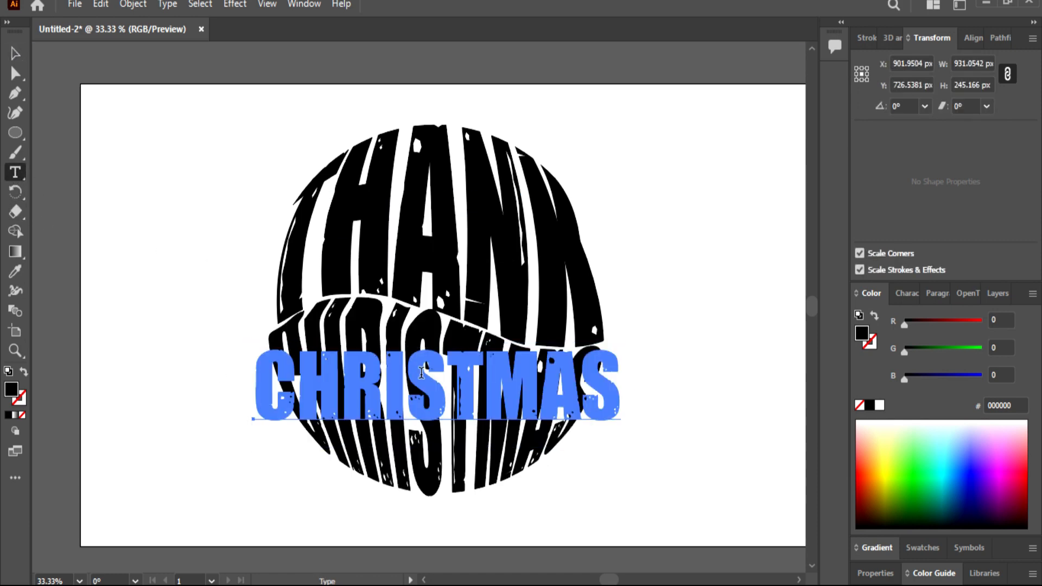
double_click(422, 376)
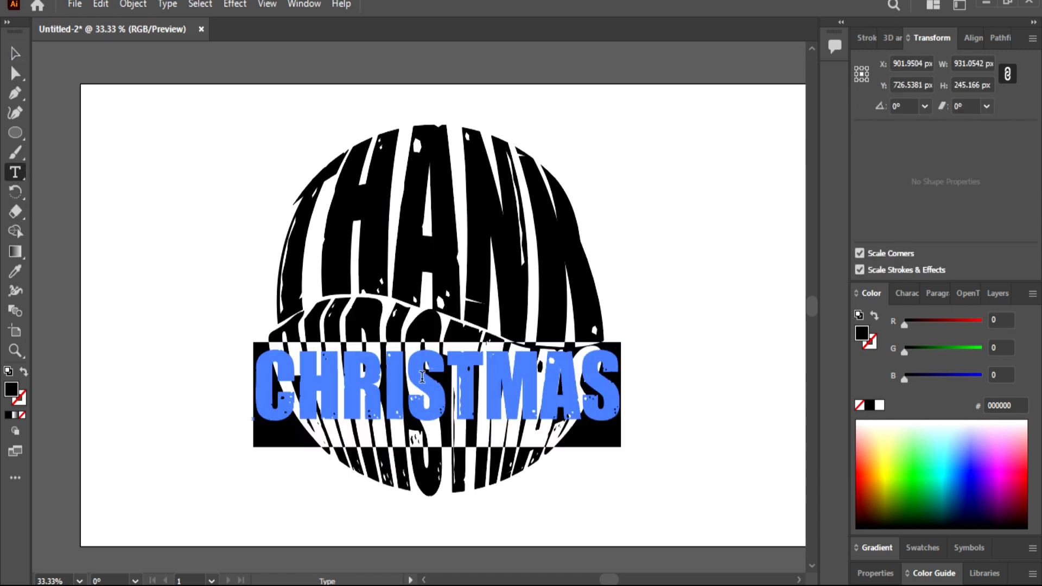
text(YOU)
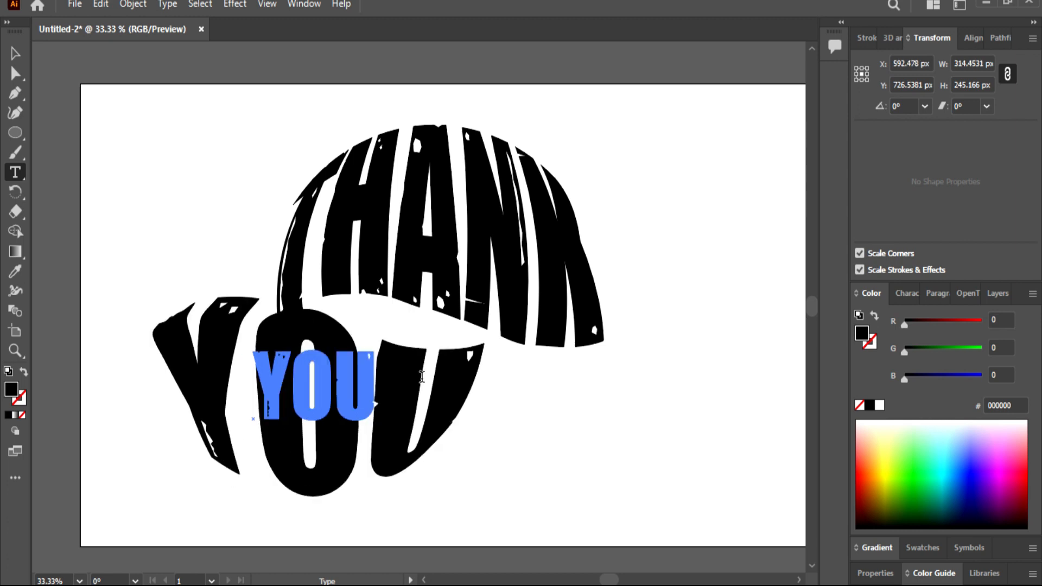
Step: Move the warped YOU to the right so it sits centred directly beneath THANK, and deselect it
click(15, 54)
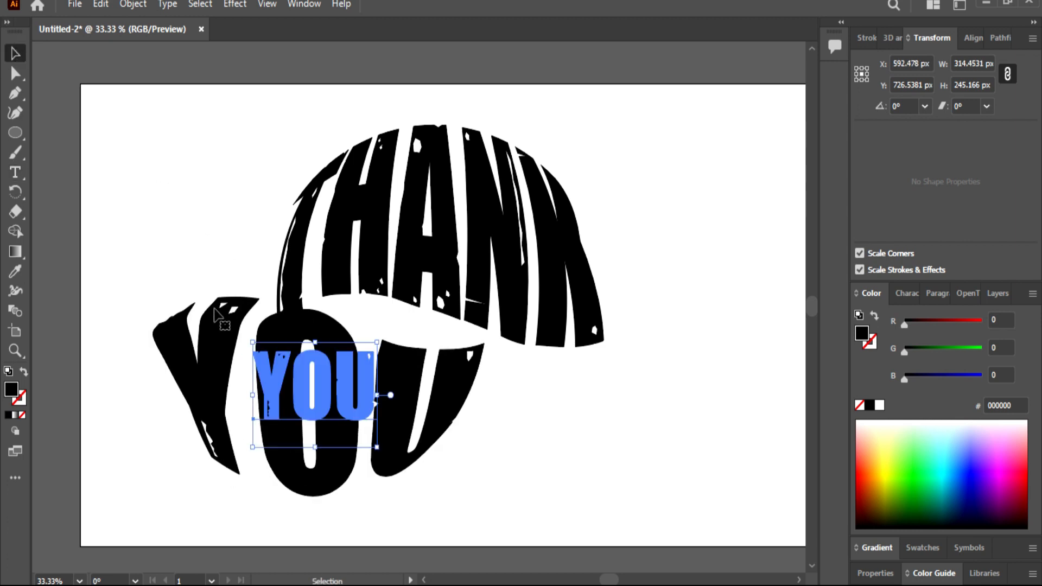
drag(219, 355, 341, 360)
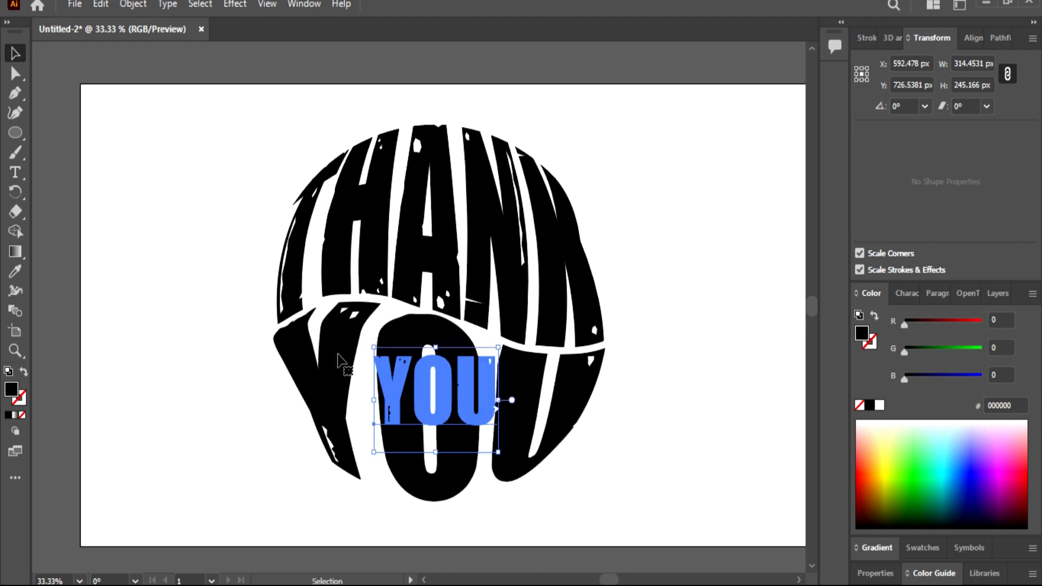
click(181, 142)
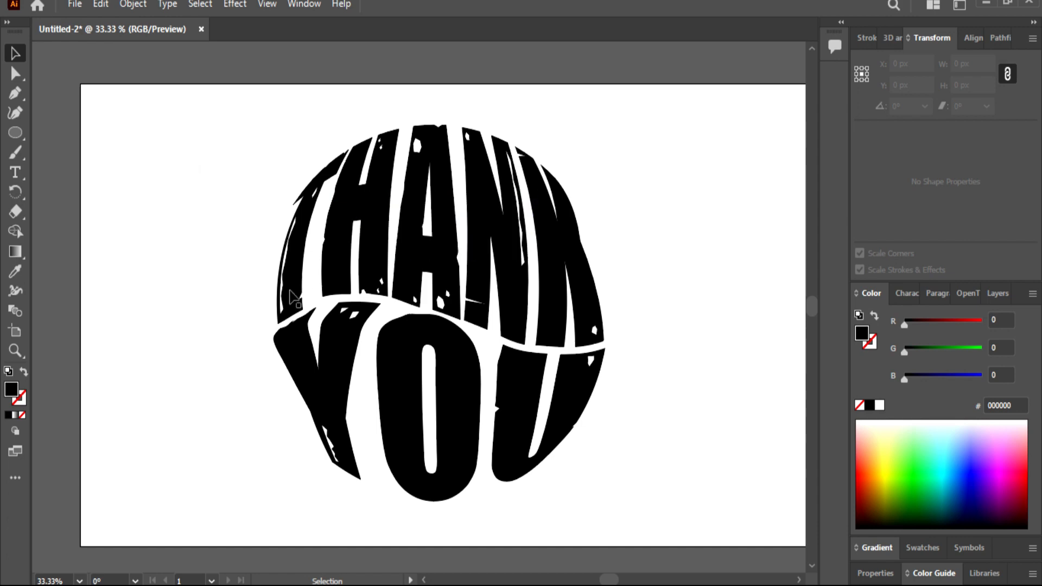
Step: Set the fill colour of the text YOU inside the lower envelope to red (#ff0000)
click(416, 367)
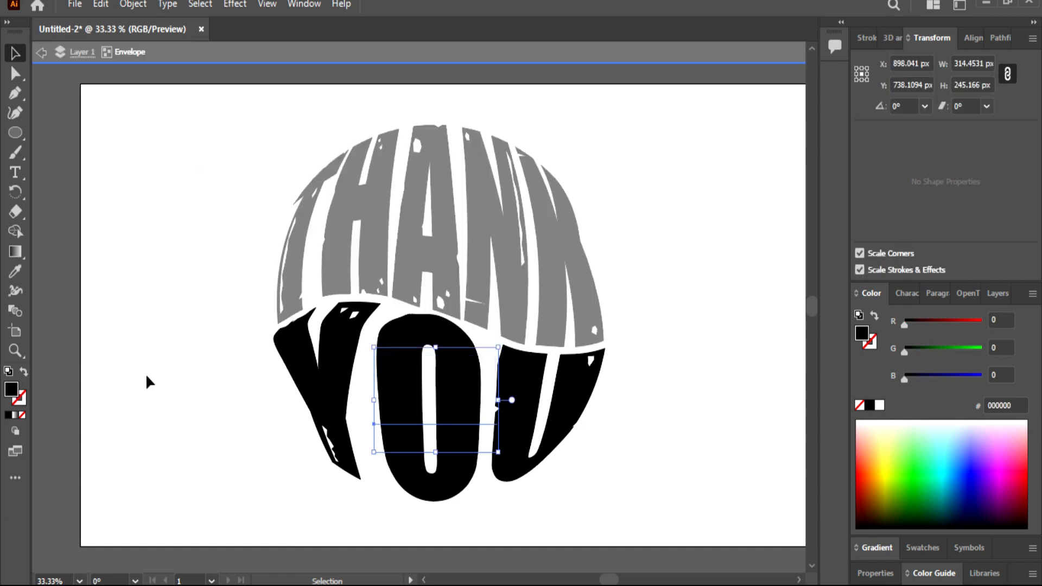
double_click(454, 389)
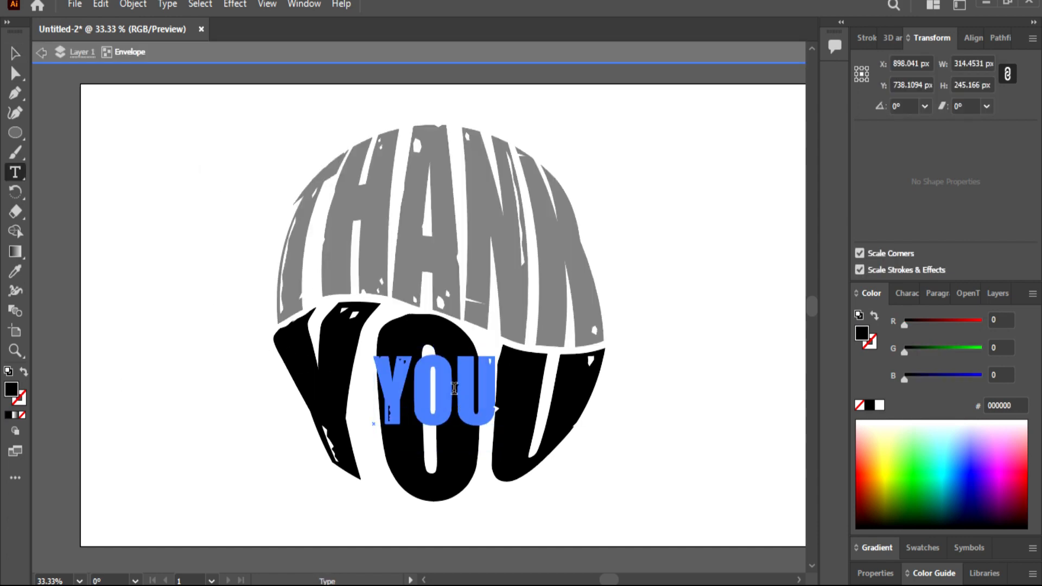
double_click(451, 387)
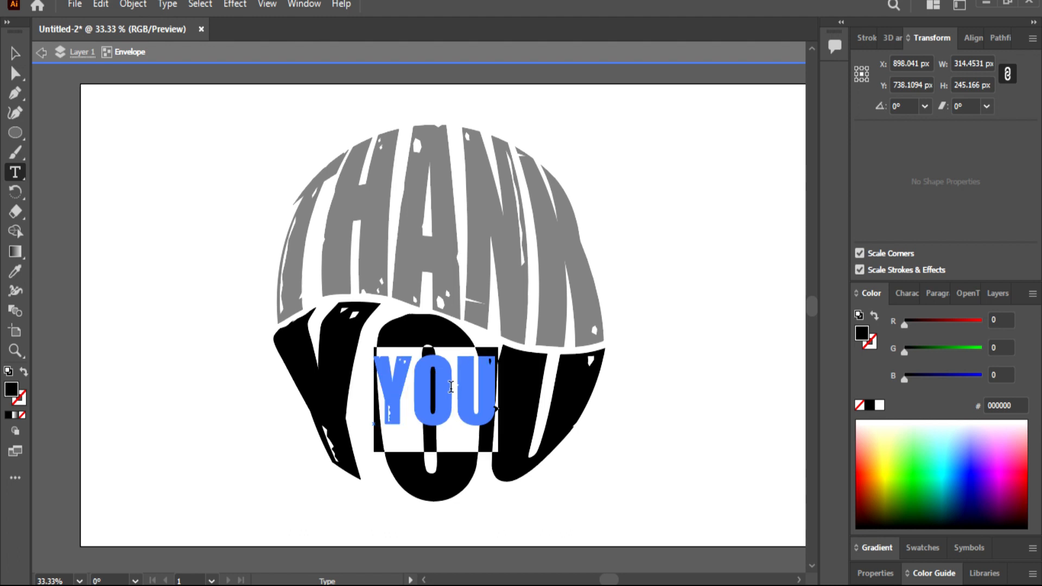
double_click(11, 390)
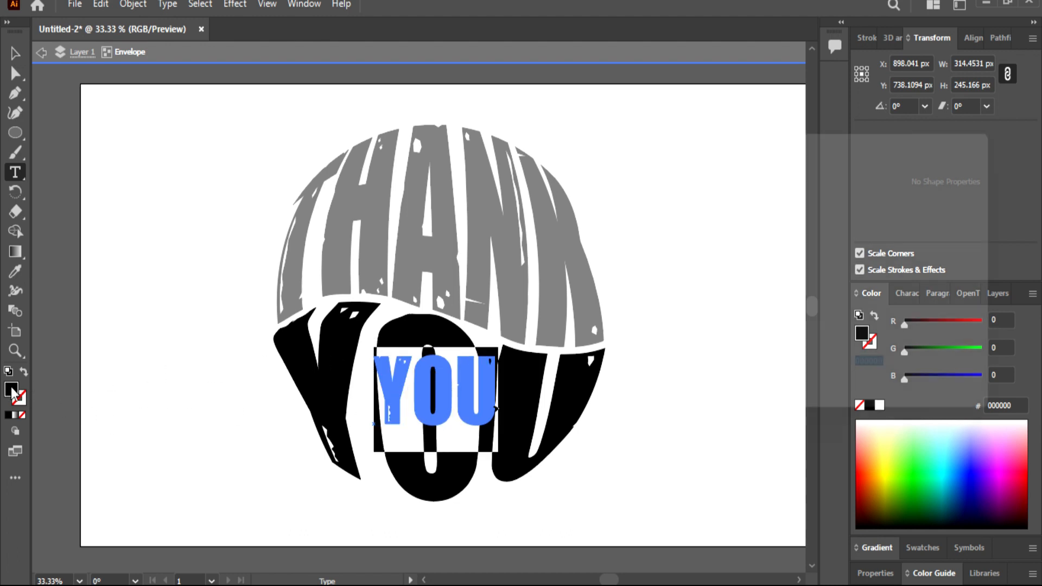
drag(654, 286, 825, 175)
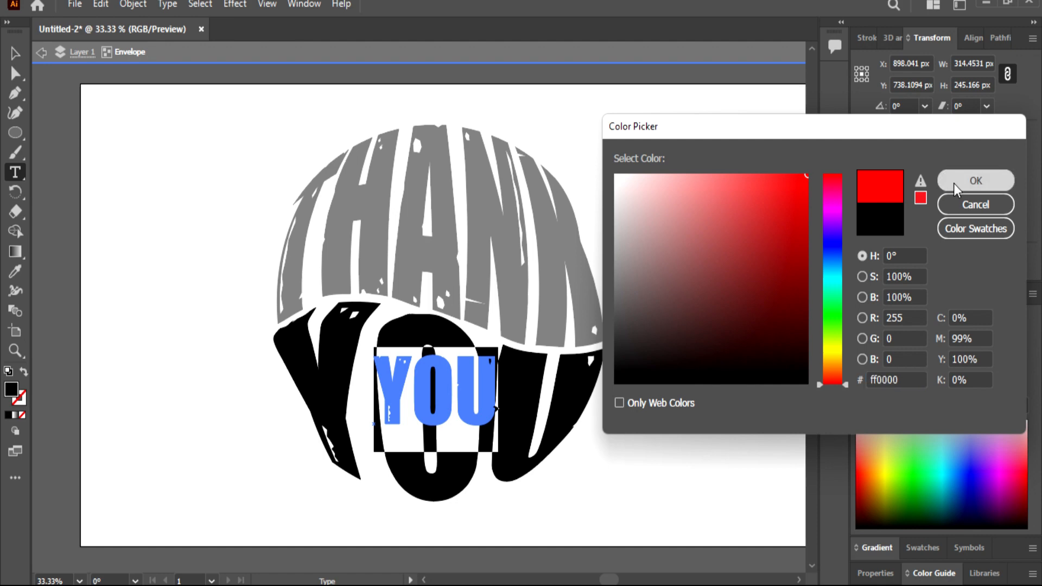
click(975, 180)
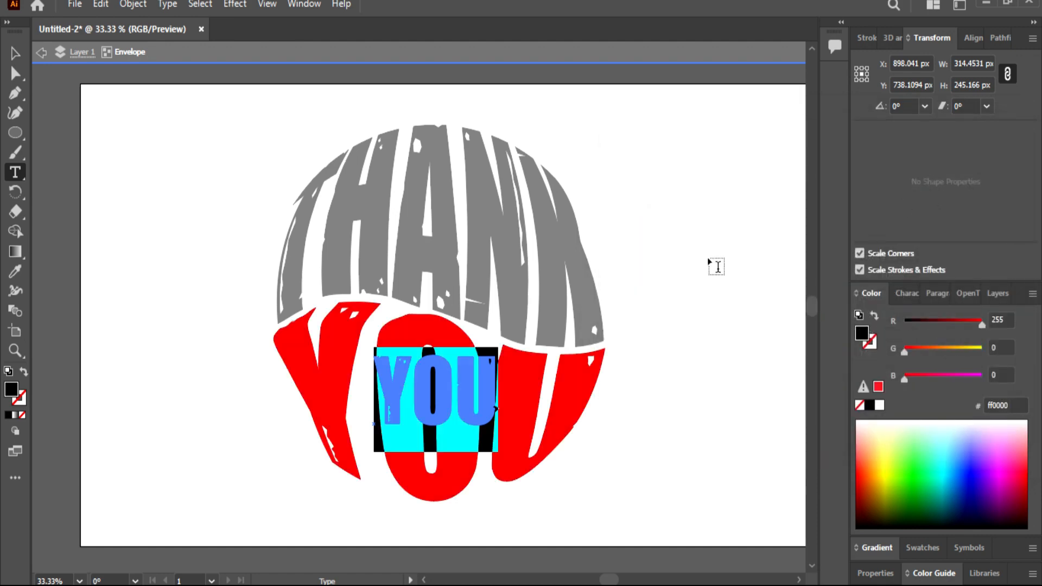
Step: Give the text YOU inside the lower envelope a black (#000000) stroke and deselect it
click(22, 403)
double_click(23, 404)
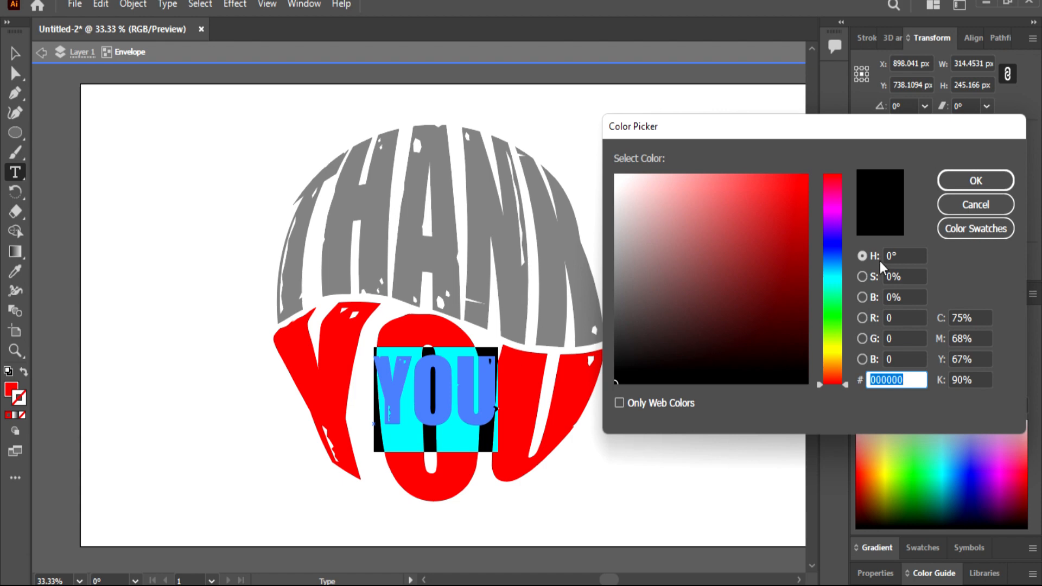
click(988, 184)
click(9, 416)
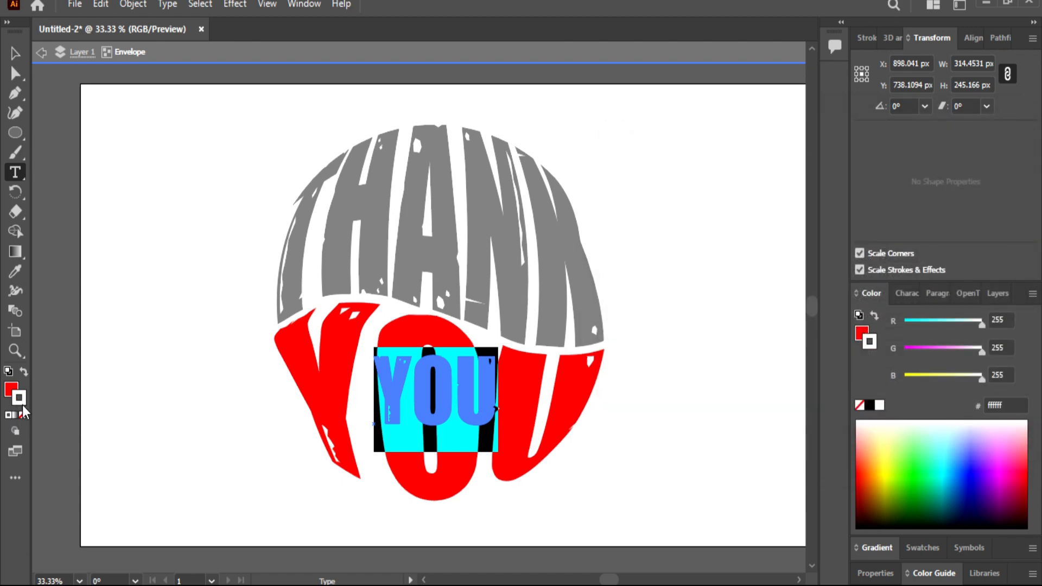
double_click(22, 401)
text(000000)
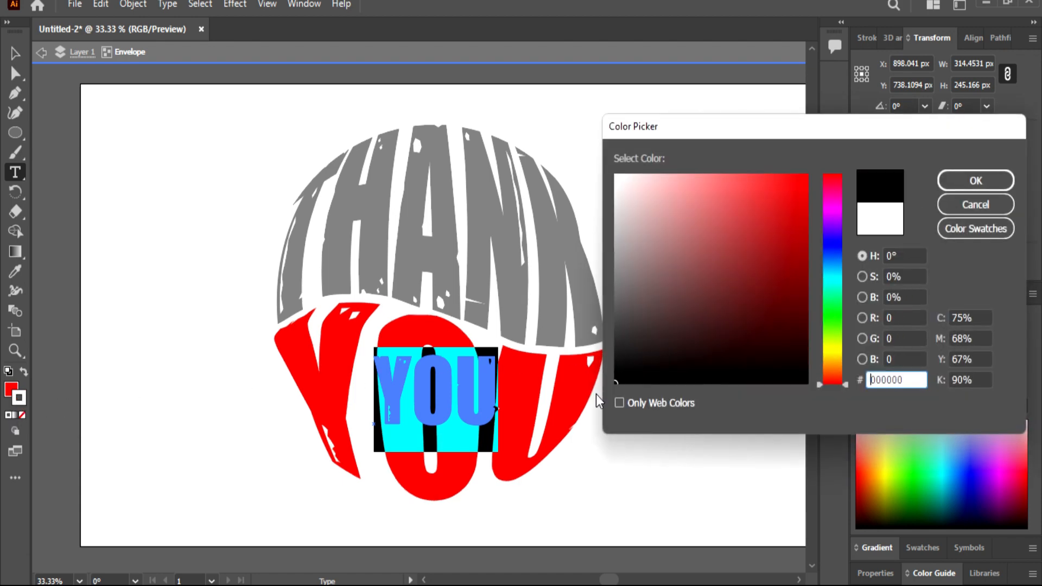
click(982, 185)
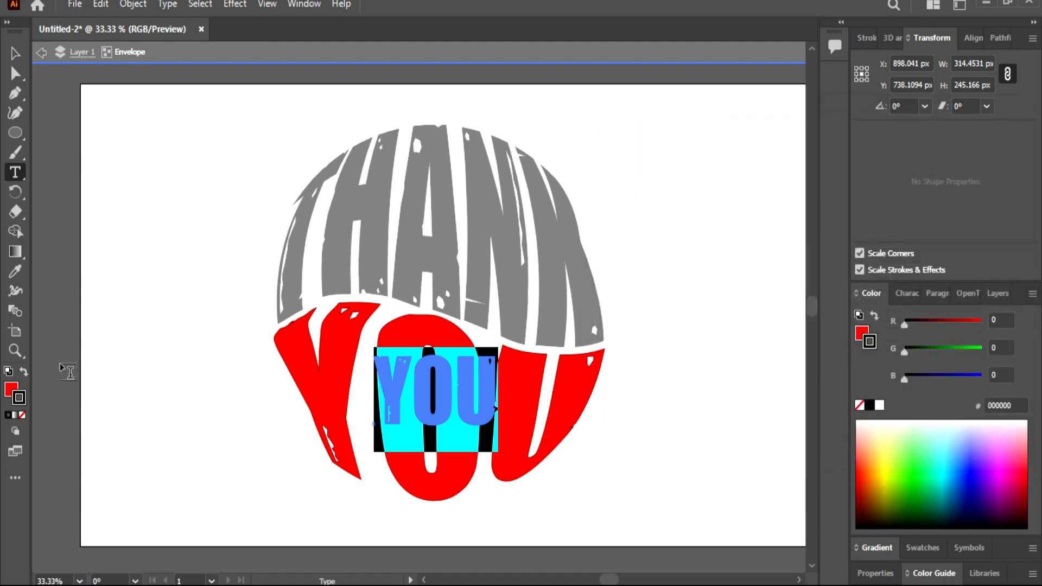
click(18, 53)
click(161, 213)
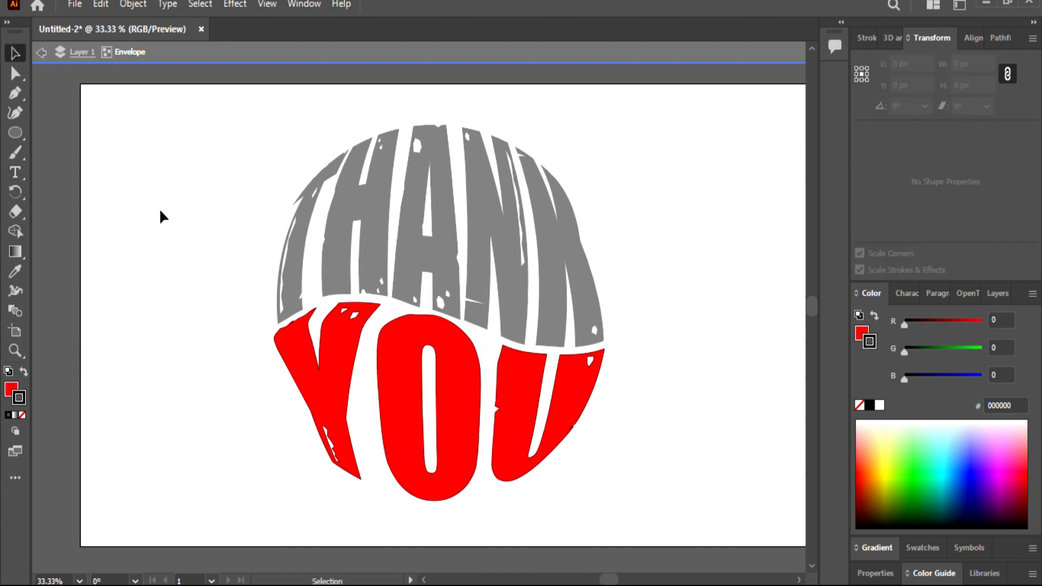
Step: Finish editing the lower envelope's contents and return to the full artwork
key(ctrl+equal)
key(ctrl+equal)
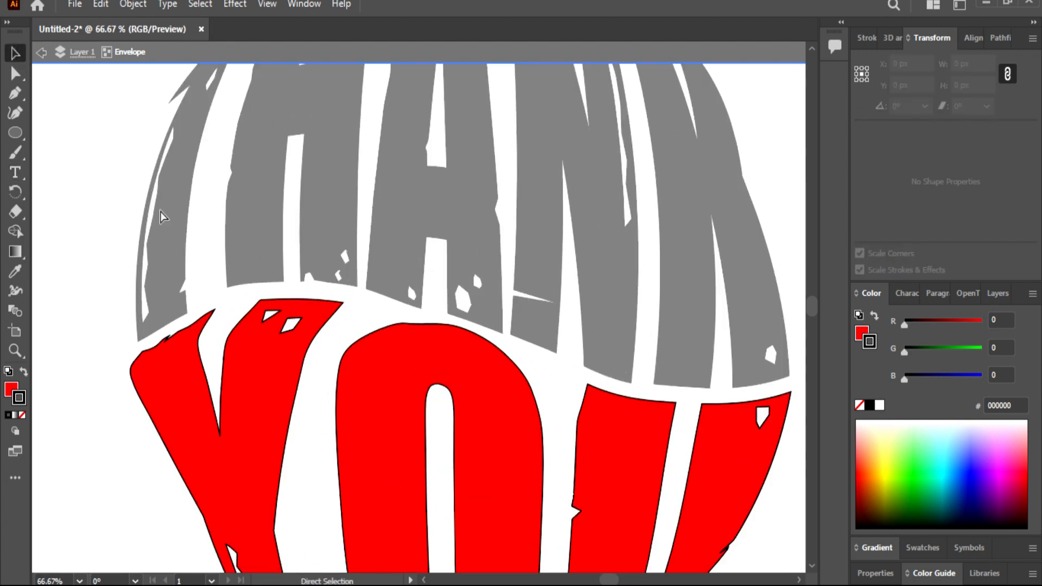
key(ctrl+equal)
key(ctrl+minus)
key(ctrl+minus)
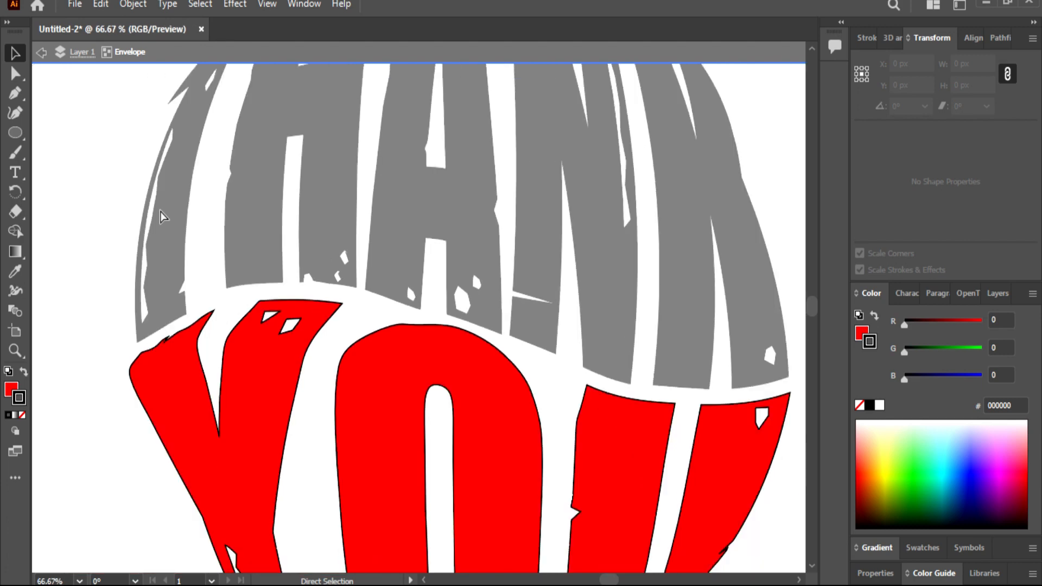
key(ctrl+minus)
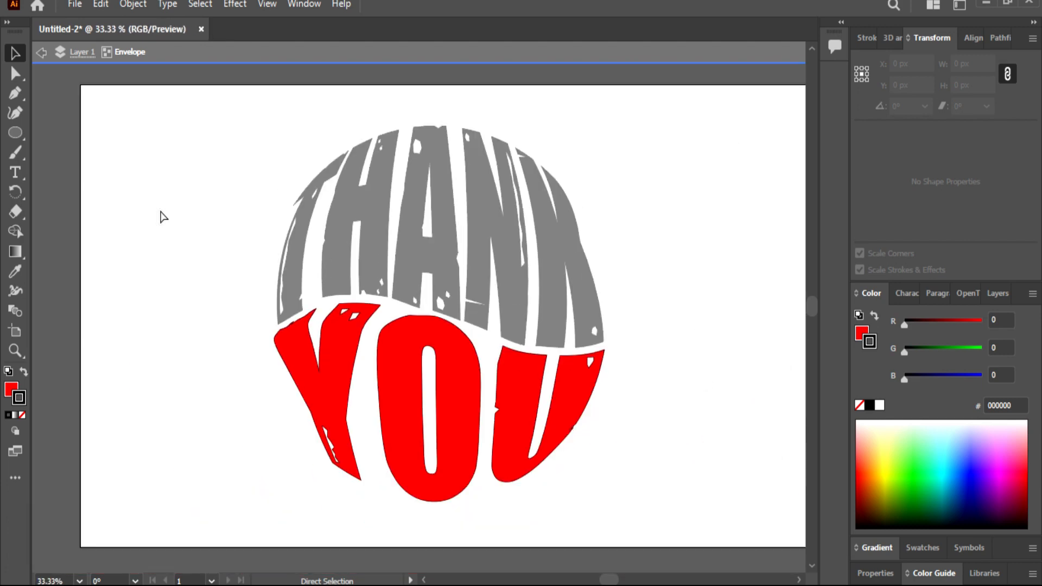
key(Escape)
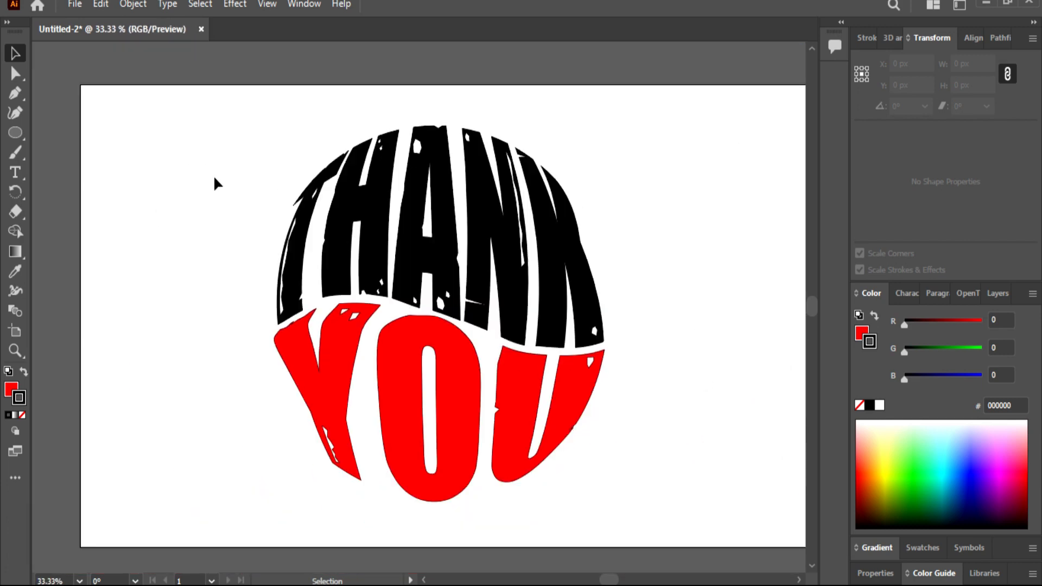
Step: Select the whole text THANK inside the upper envelope and open its fill colour for editing
key(ctrl+v)
double_click(402, 237)
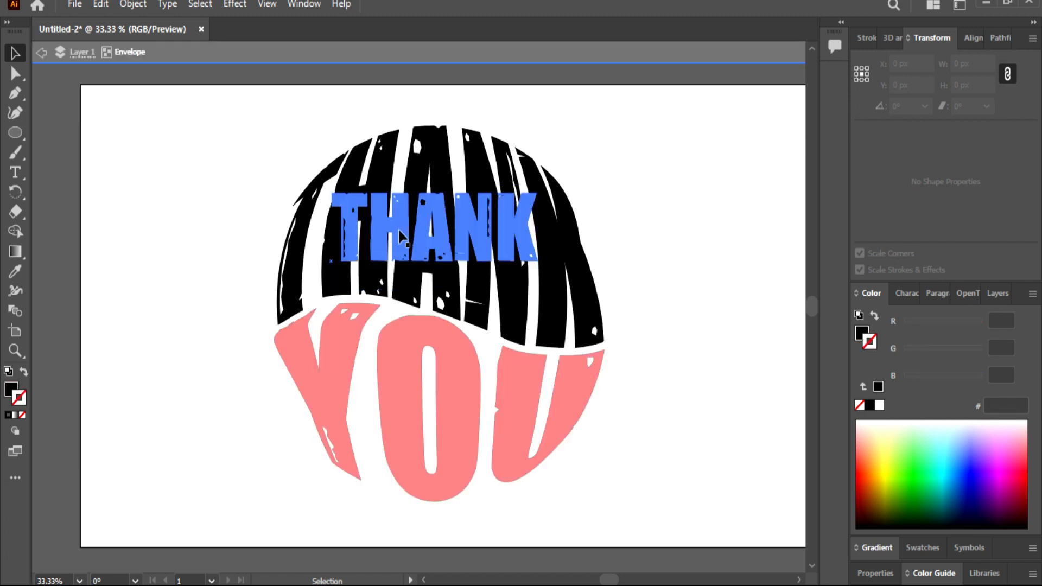
key(t)
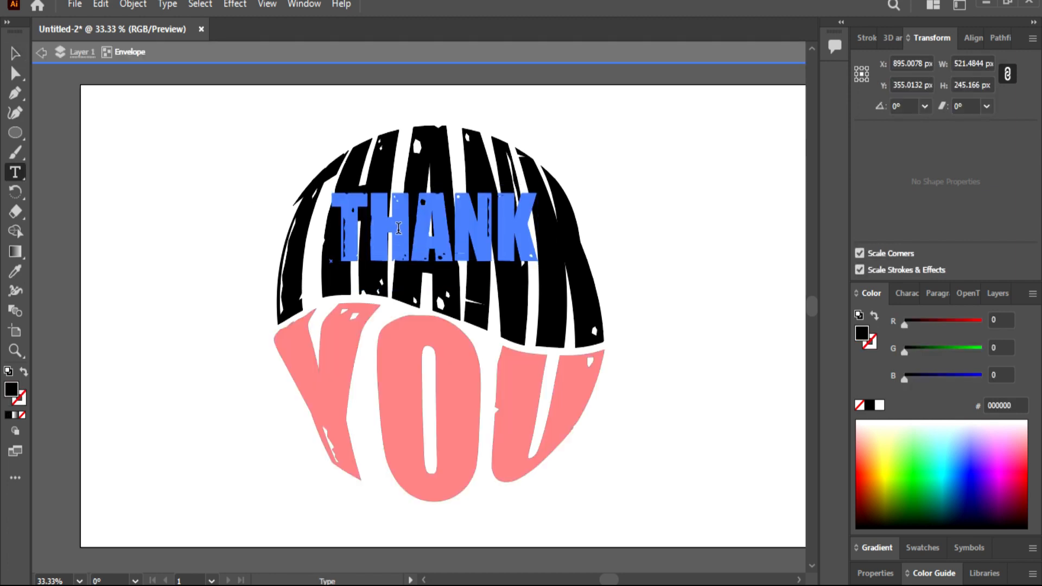
double_click(398, 228)
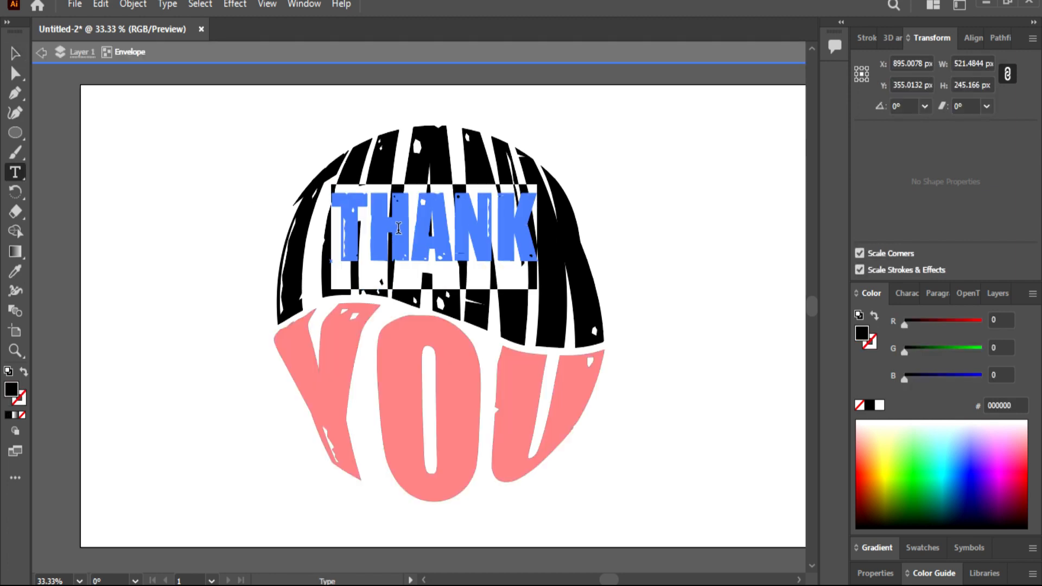
double_click(11, 390)
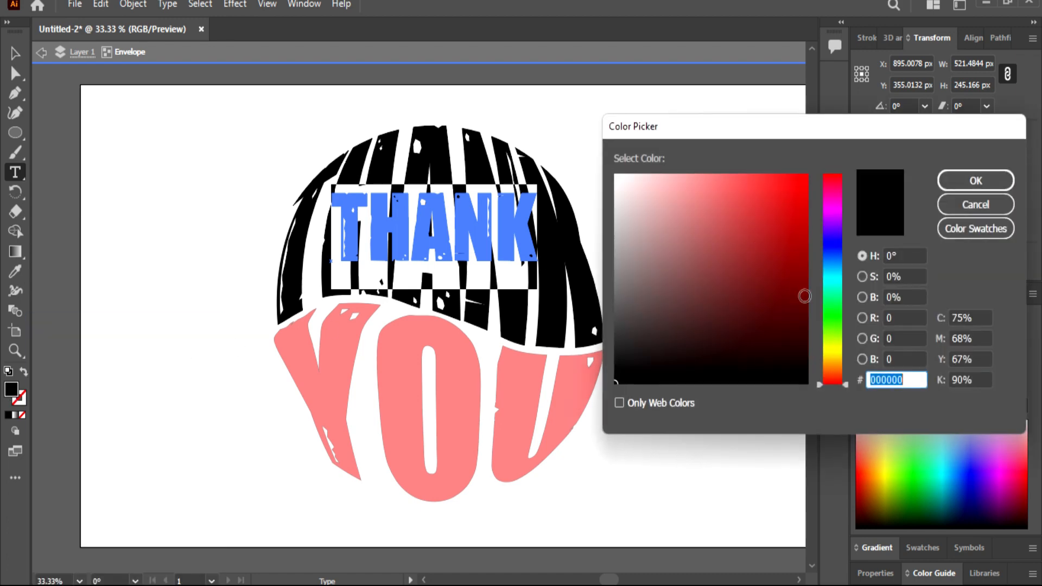